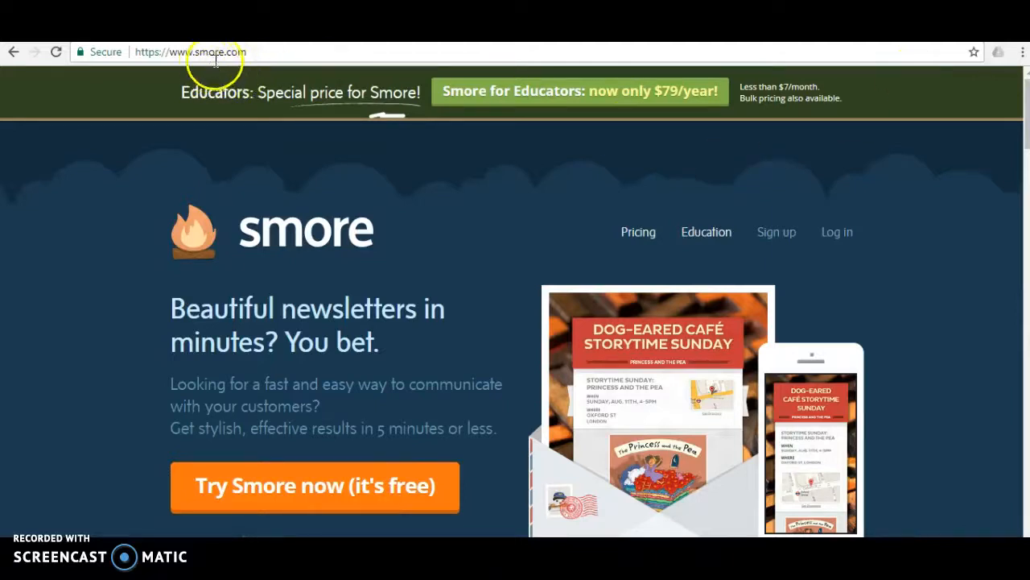
Step: Enter Smore and start a new flyer from blank using the Other category, leaving the optional description empty
click(314, 505)
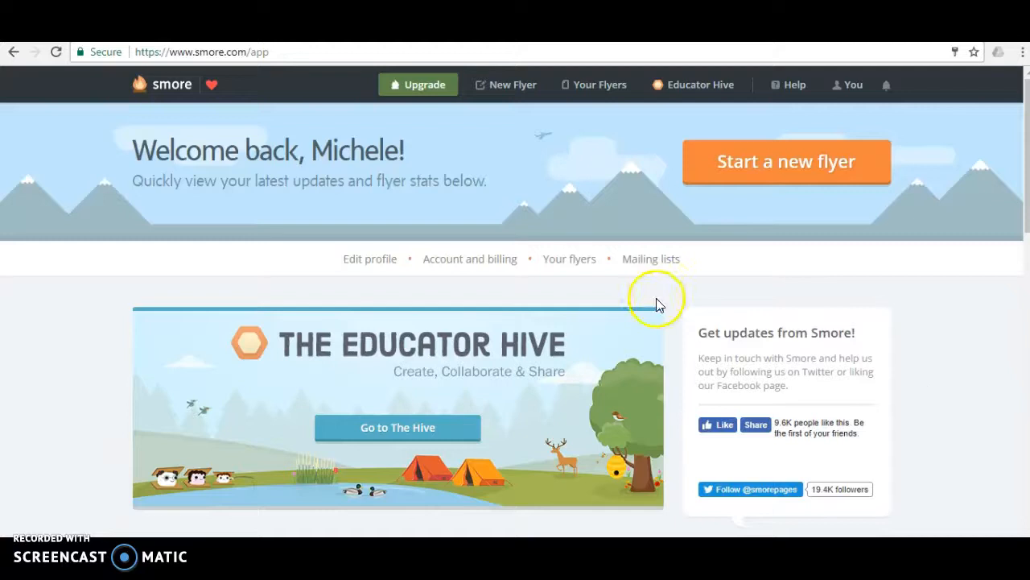
click(778, 162)
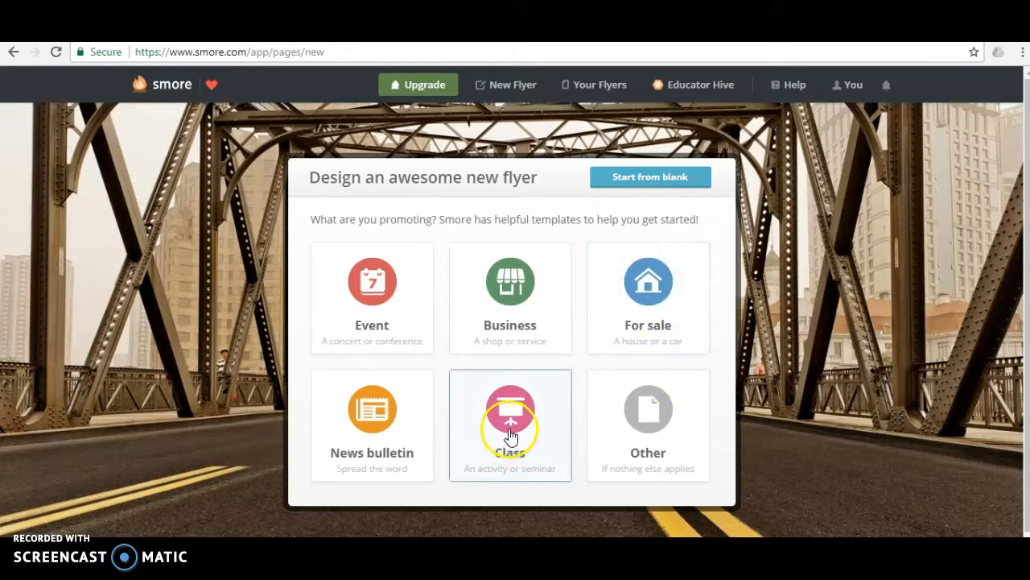
scroll(592, 434, down, 1)
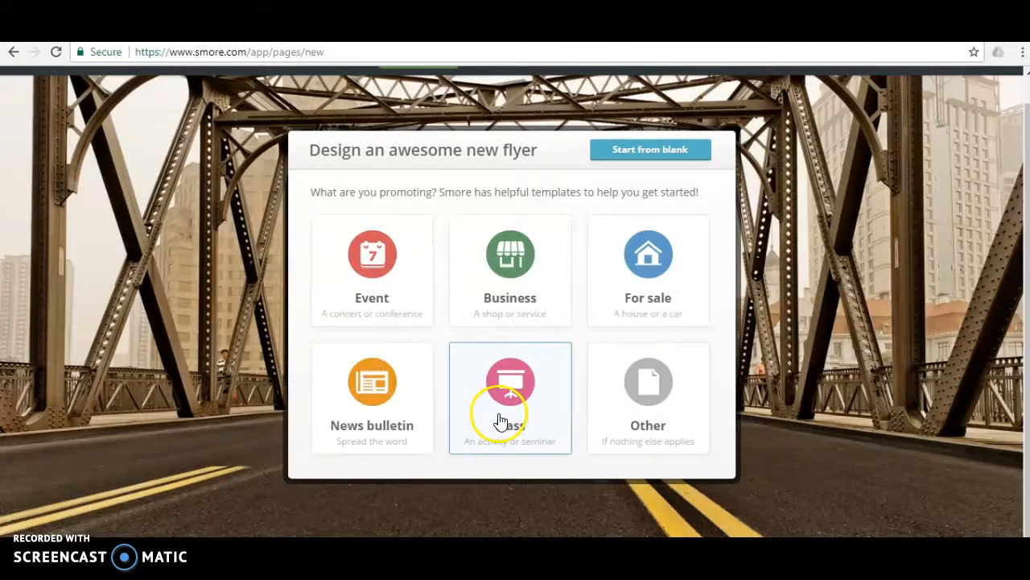
click(667, 390)
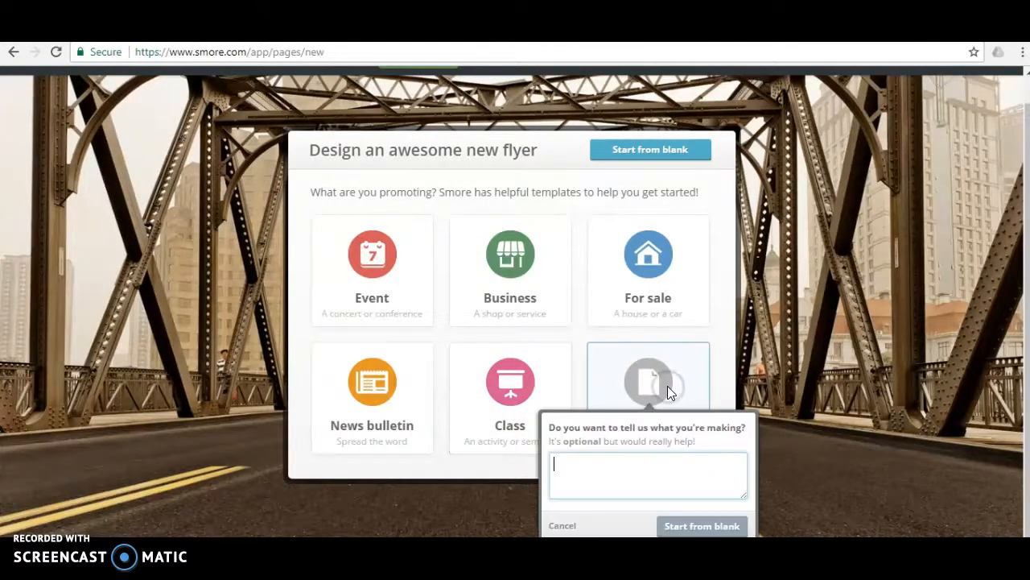
click(691, 525)
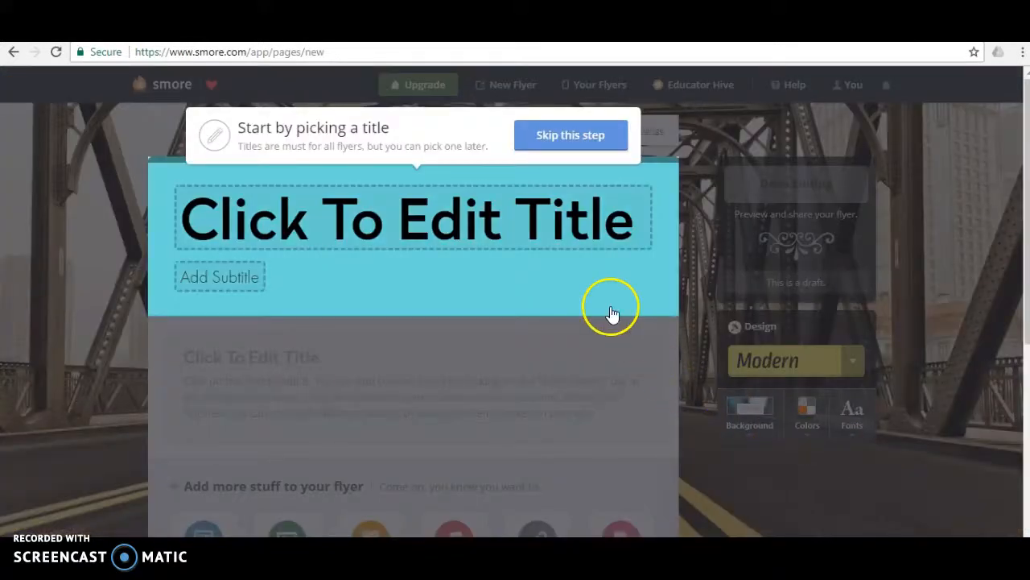
Step: Set the flyer's title to "Wrongful Convictions" and its subtitle to "Group #5"
click(537, 219)
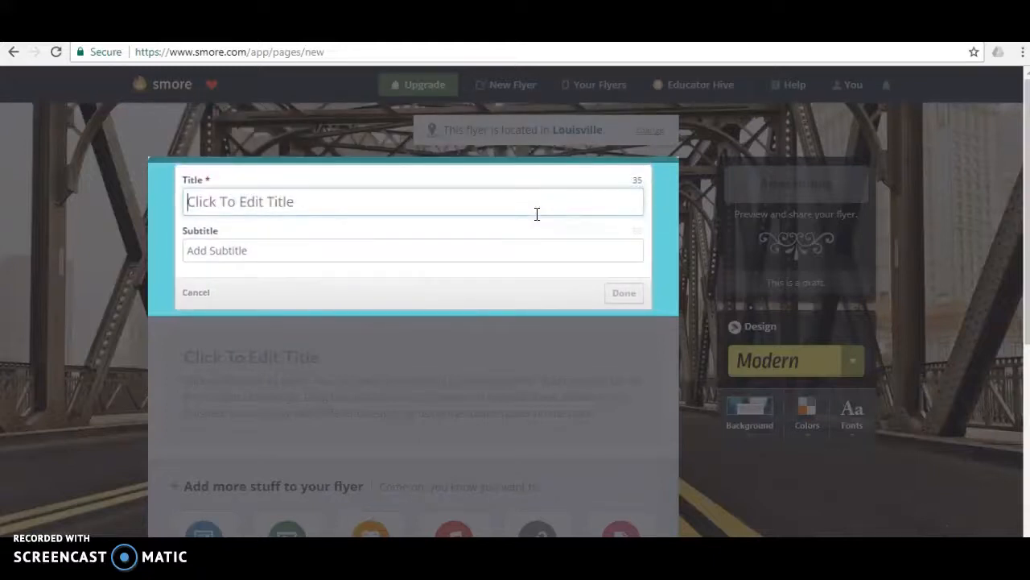
text(Wrongful Convictions)
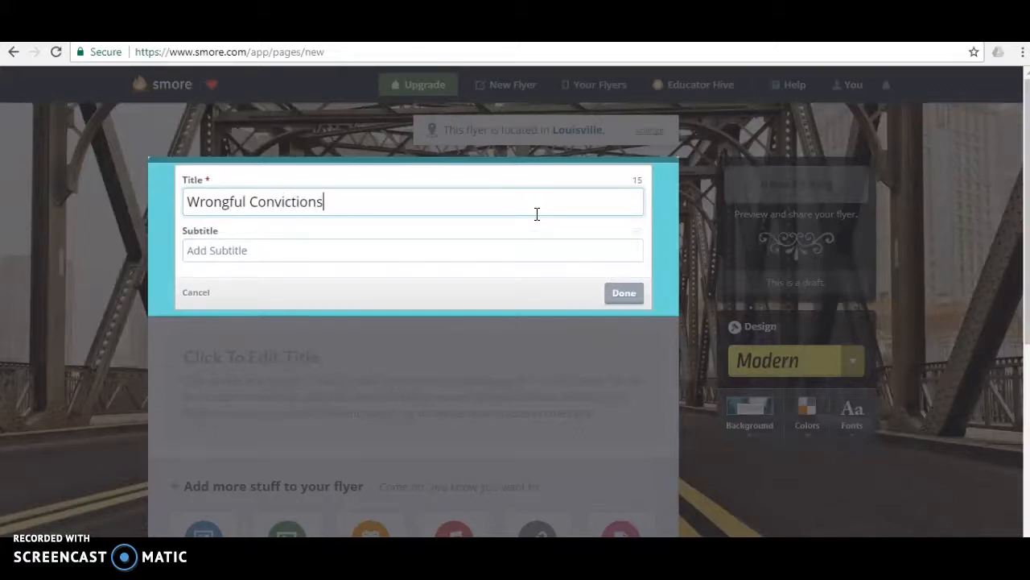
click(303, 253)
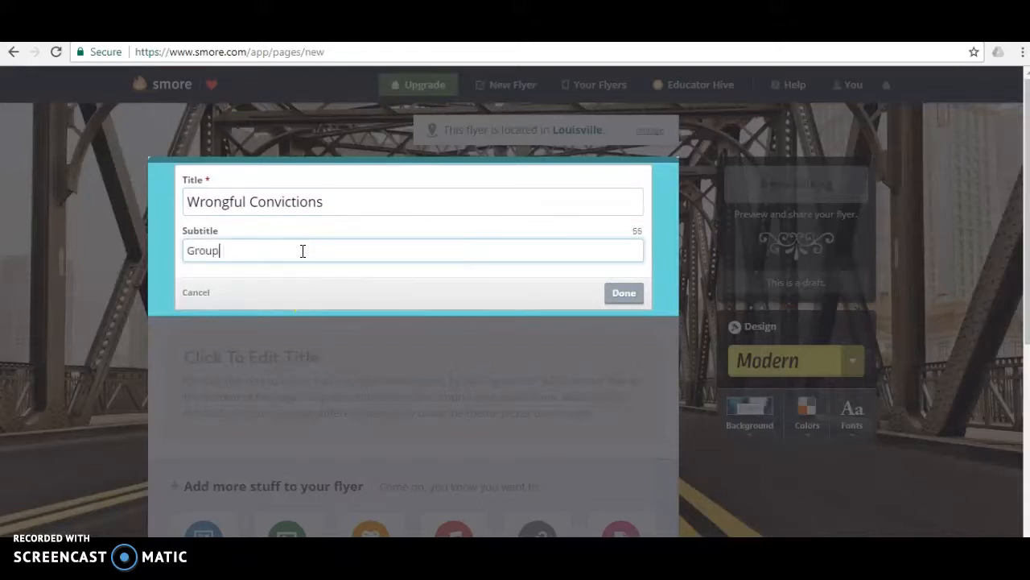
click(500, 291)
click(622, 293)
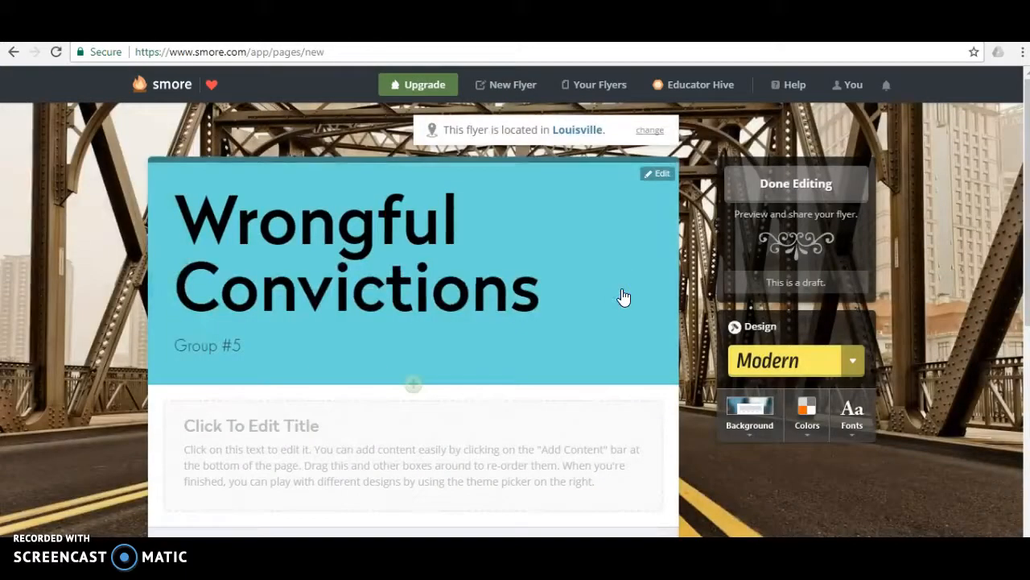
click(584, 305)
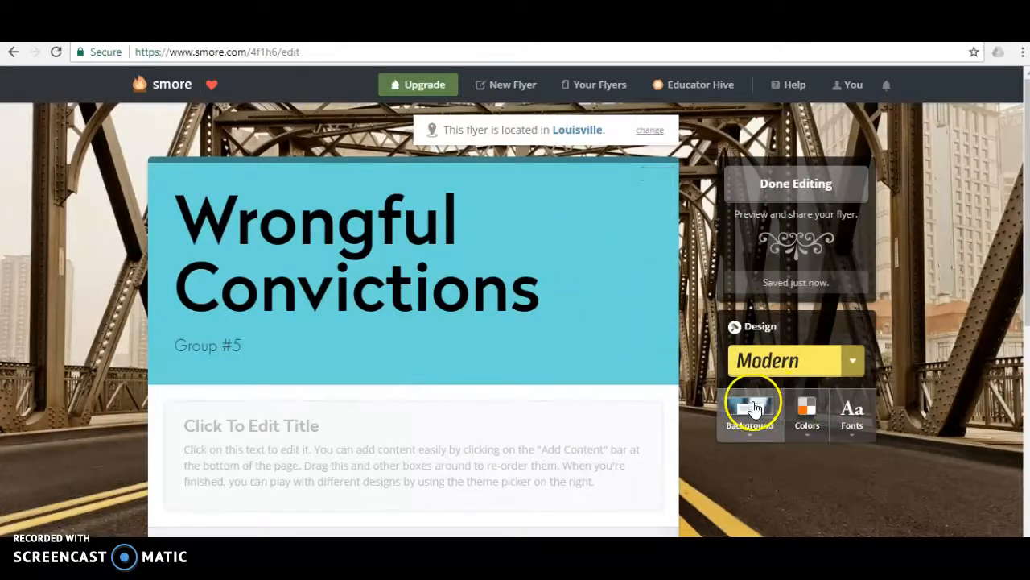
Step: Look through the available flyer designs and apply the Modern design
click(847, 369)
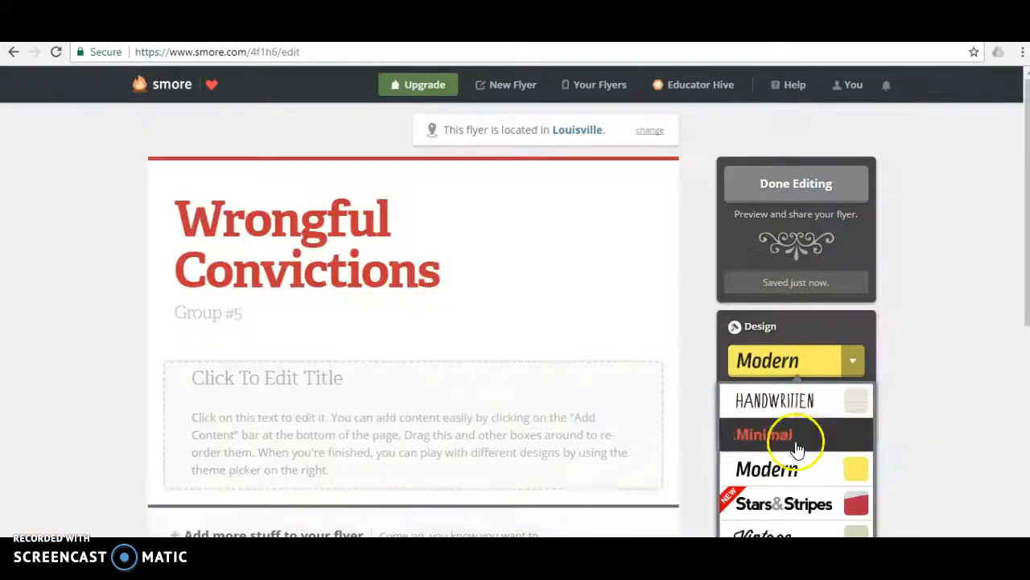
scroll(785, 487, down, 1)
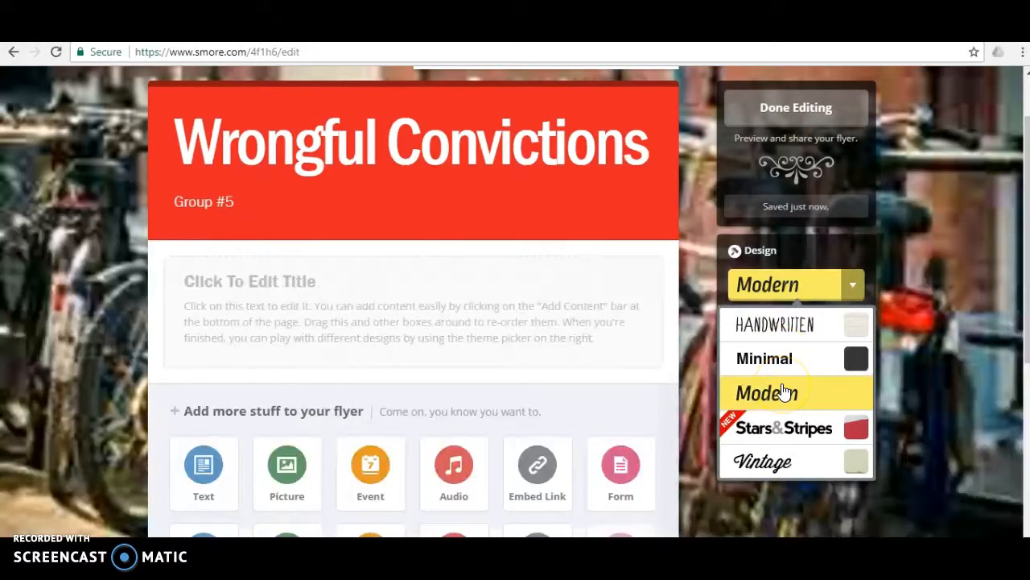
click(782, 392)
Step: Change the flyer's background to the Modern photo of close-up gears
click(749, 338)
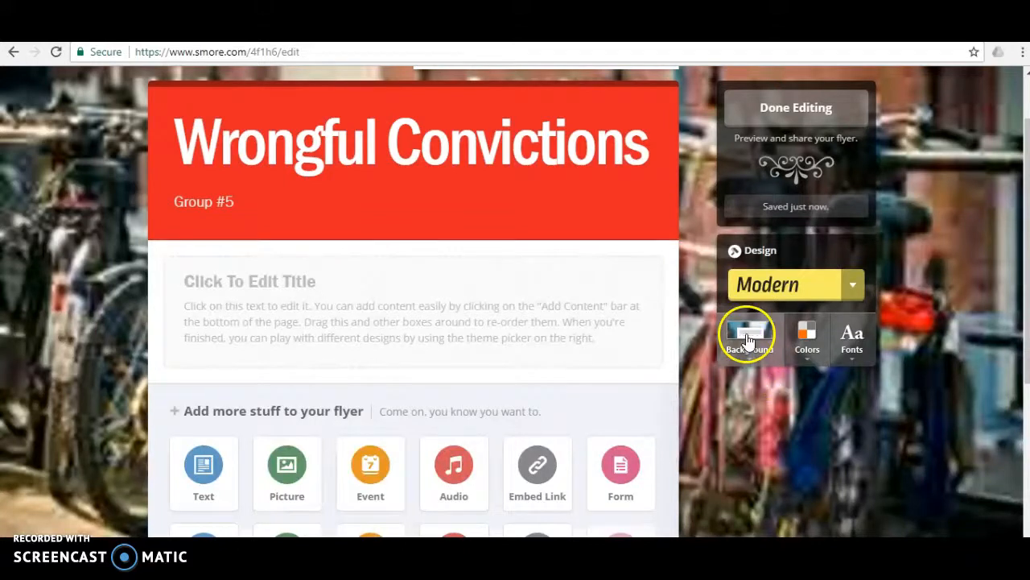
click(747, 335)
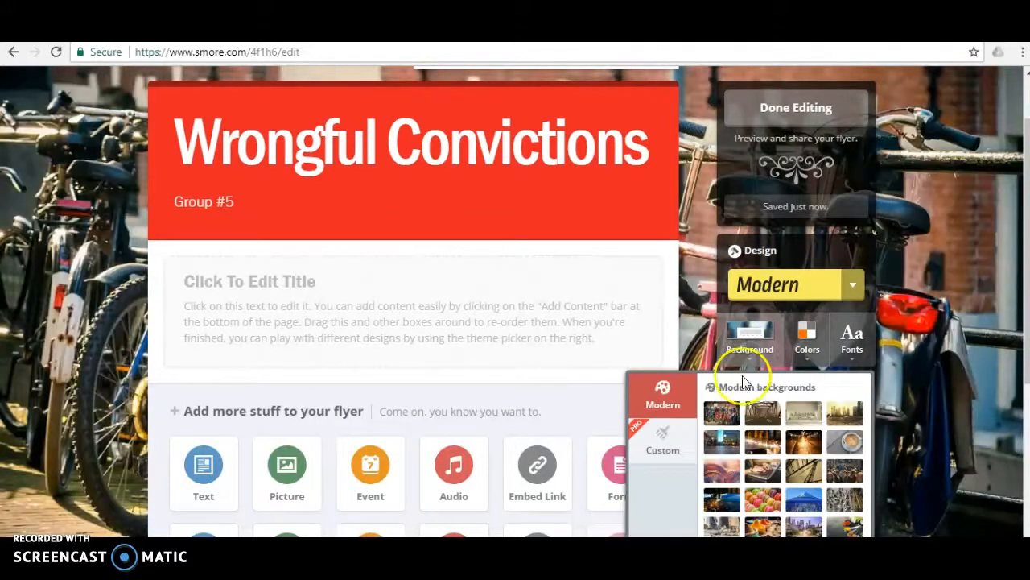
scroll(765, 403, down, 3)
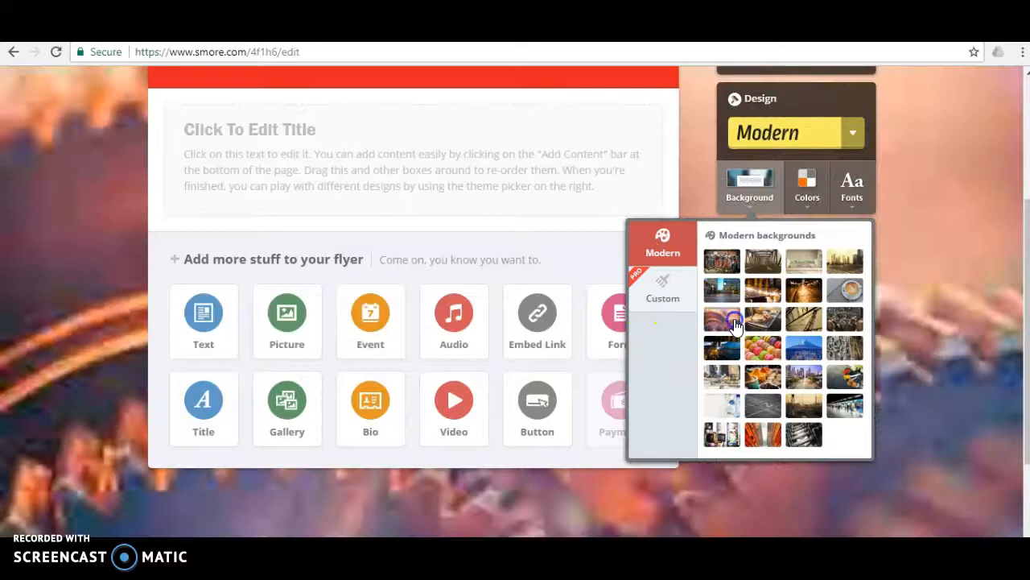
click(722, 319)
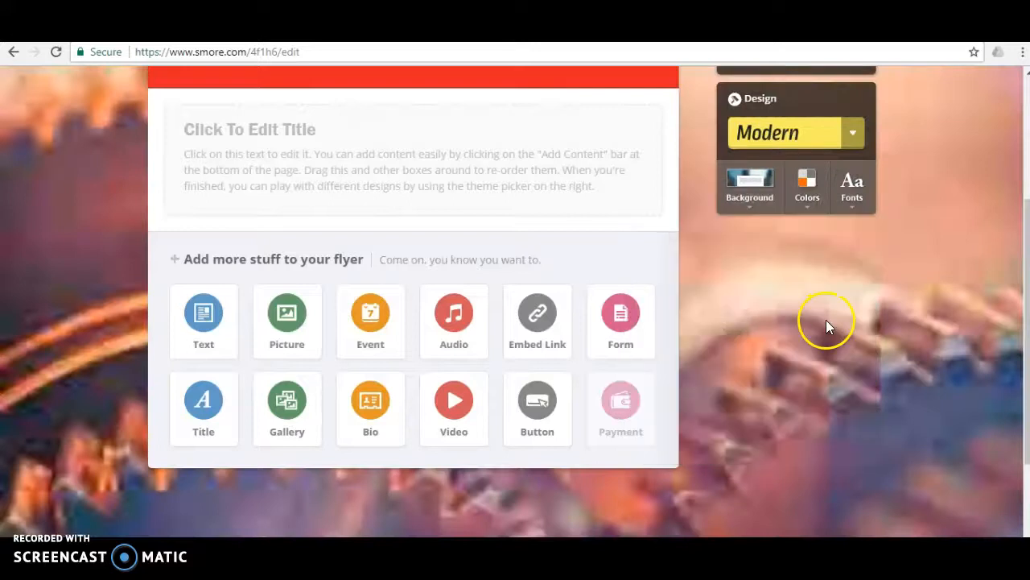
scroll(748, 306, up, 3)
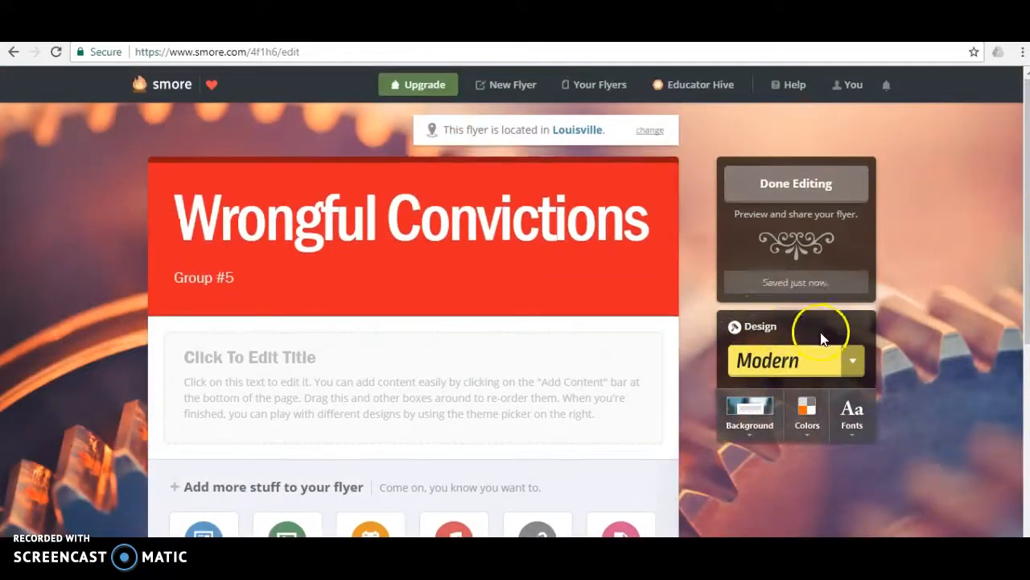
Step: Set the flyer's theme color to the yellow-orange swatch and its font to Prumo
click(818, 417)
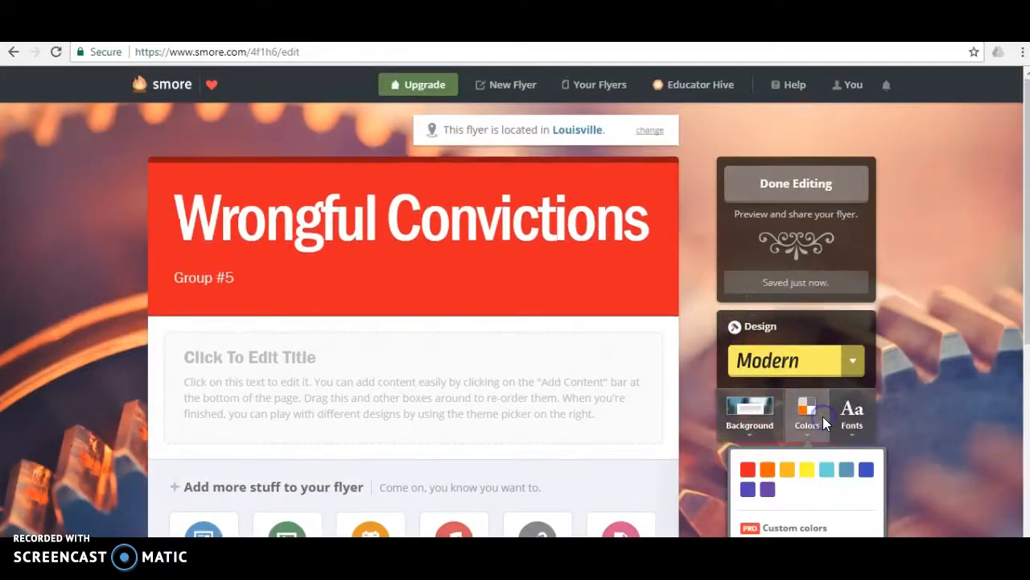
click(826, 472)
click(748, 474)
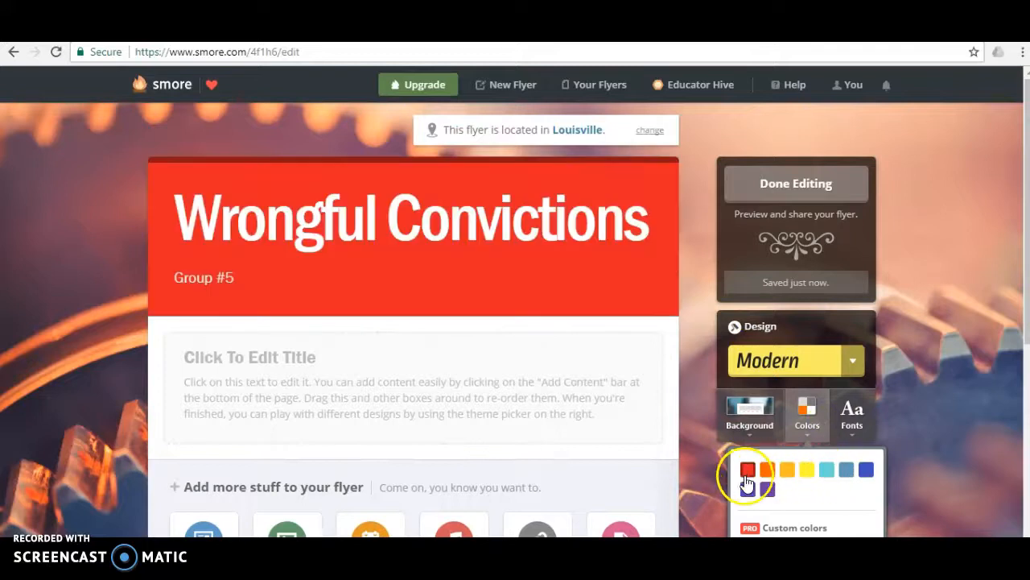
click(749, 488)
click(767, 472)
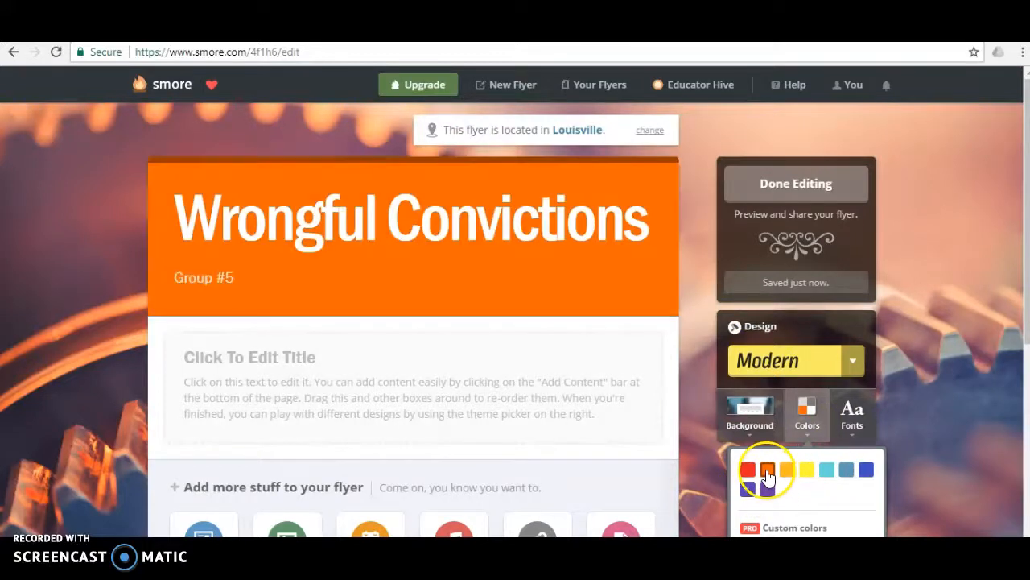
click(786, 471)
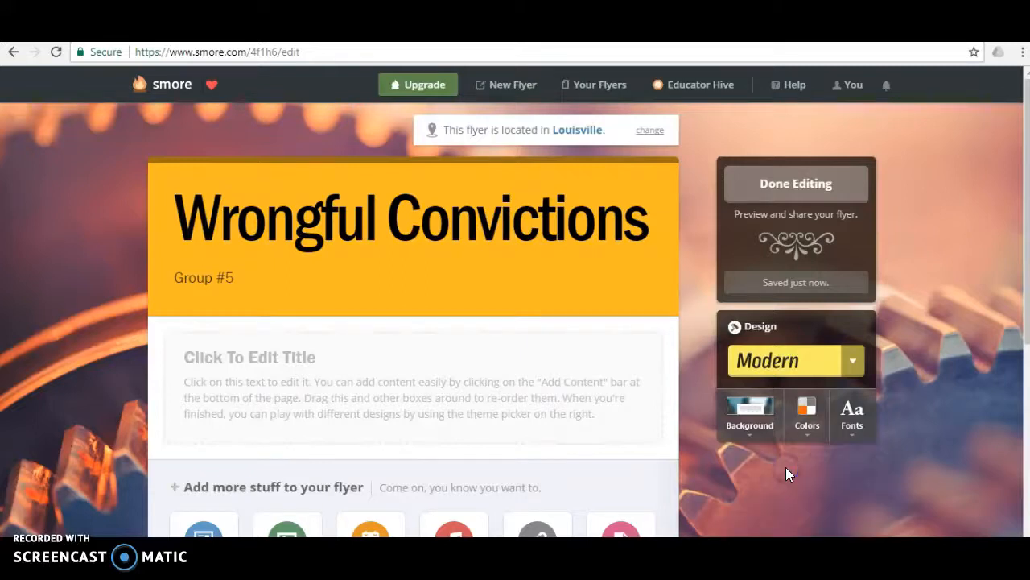
click(851, 414)
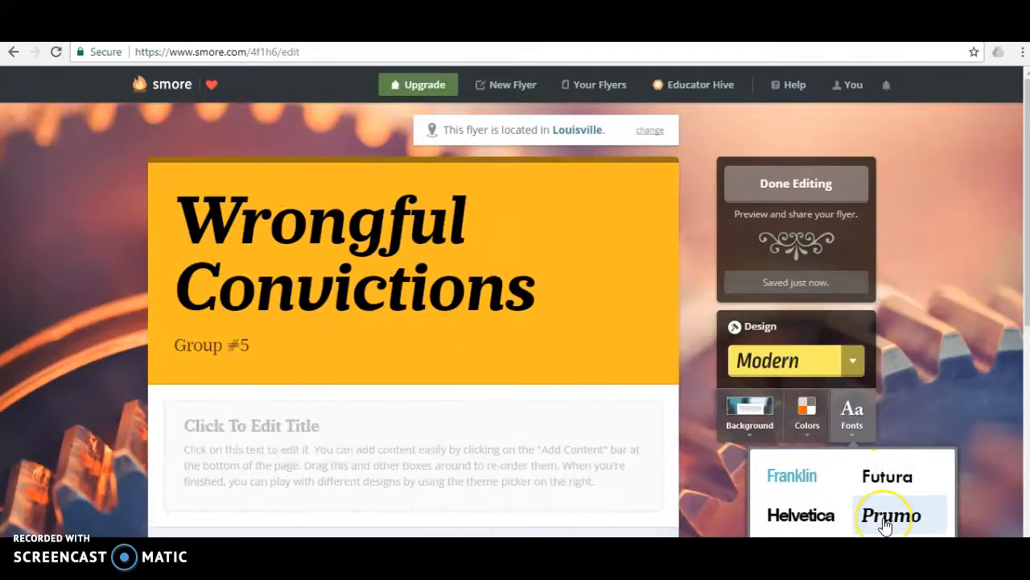
click(884, 522)
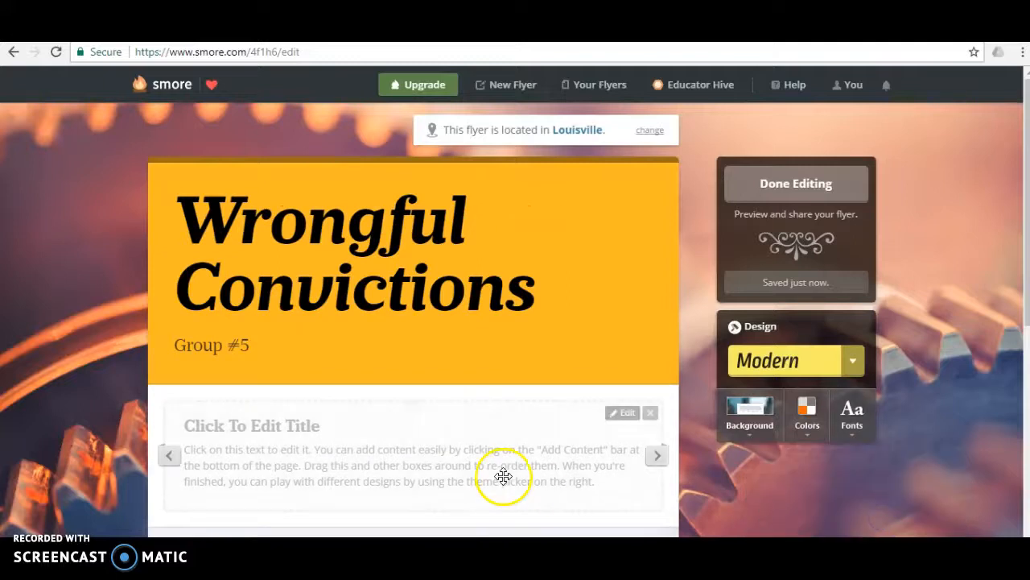
scroll(502, 479, down, 2)
scroll(504, 484, down, 2)
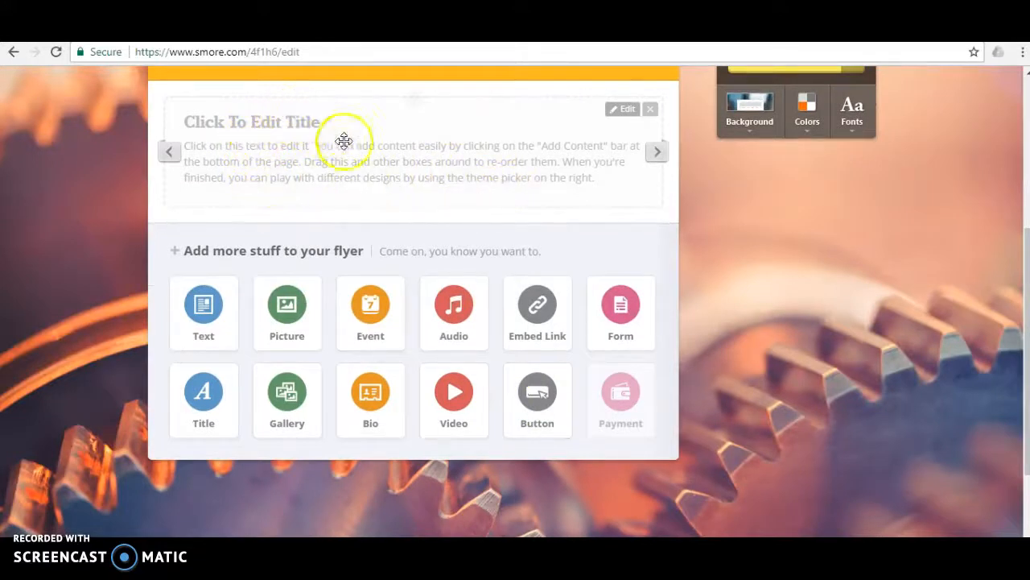
scroll(342, 187, down, 1)
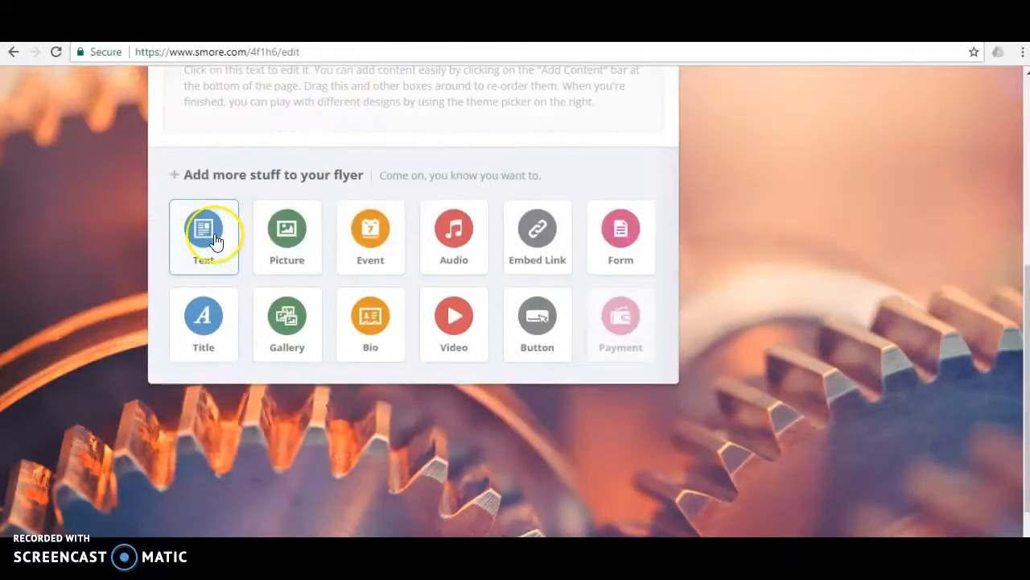
click(213, 236)
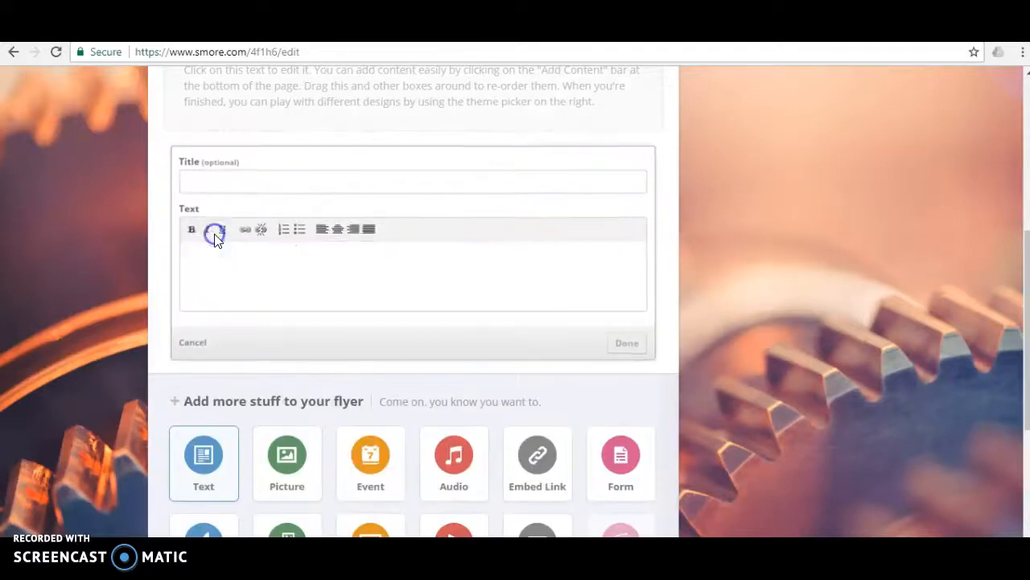
click(219, 189)
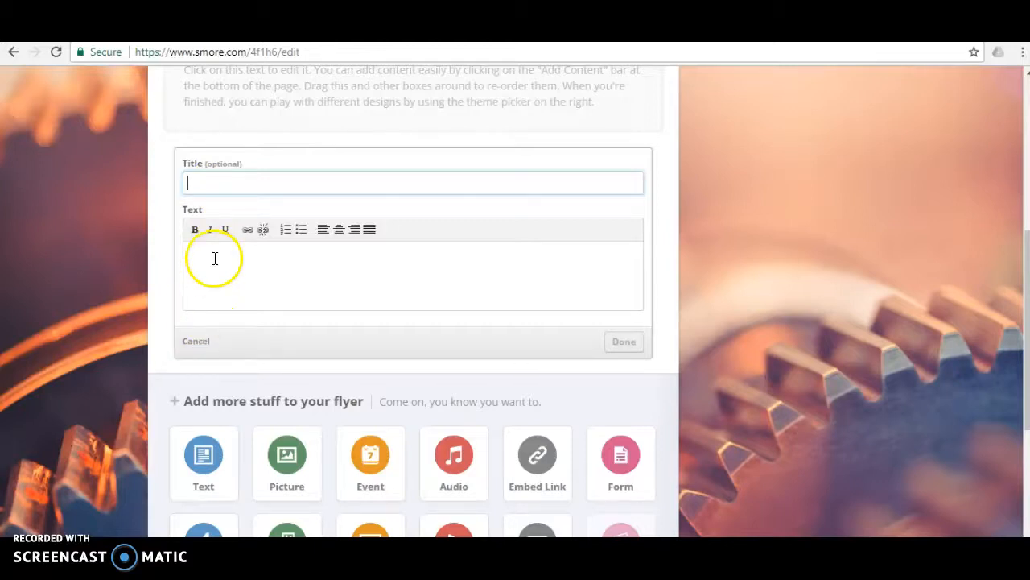
click(200, 341)
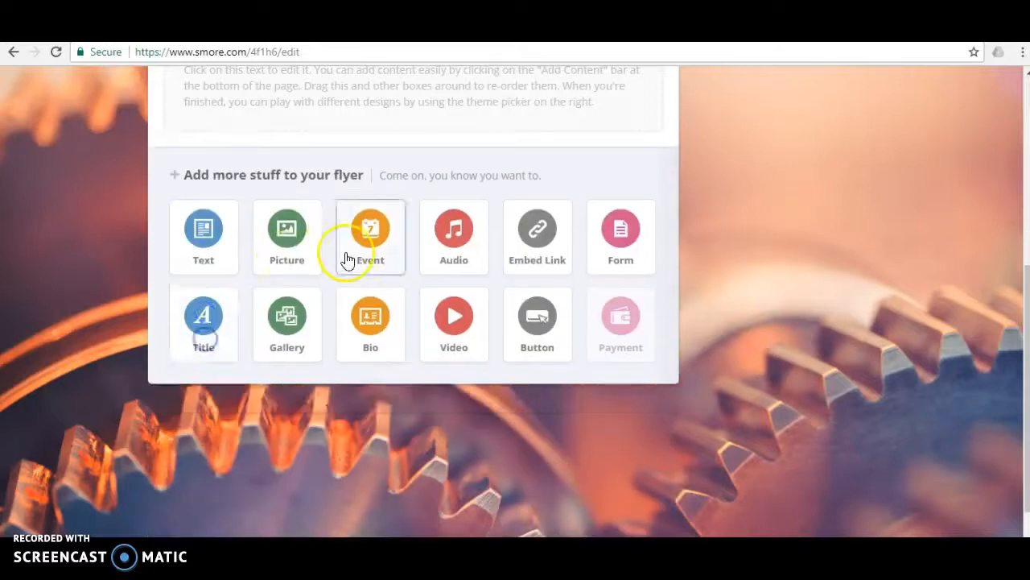
Step: Add a picture block to the flyer, offering the Big Photo and Photo Gallery placeholders
click(284, 232)
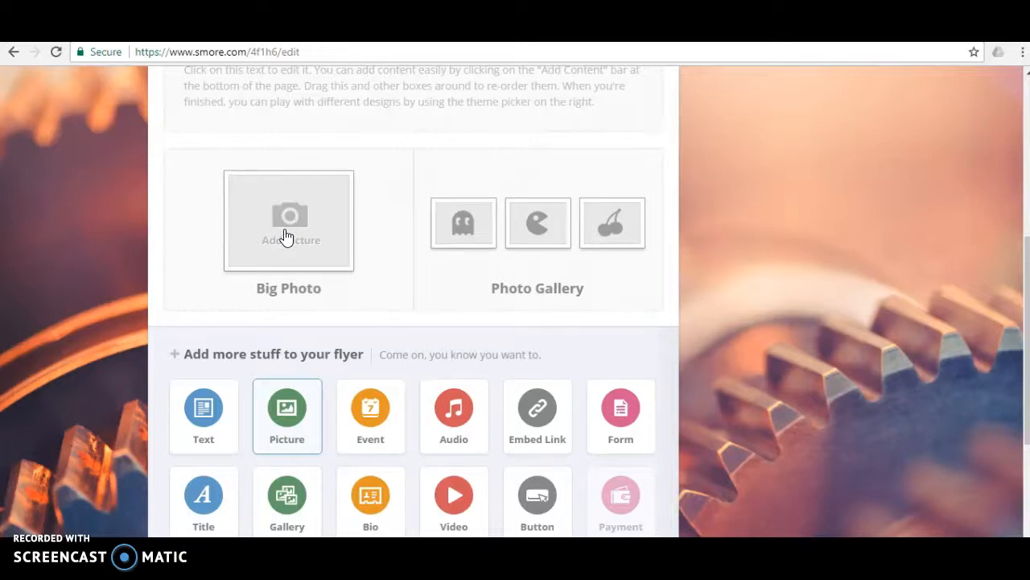
click(294, 233)
scroll(299, 249, down, 1)
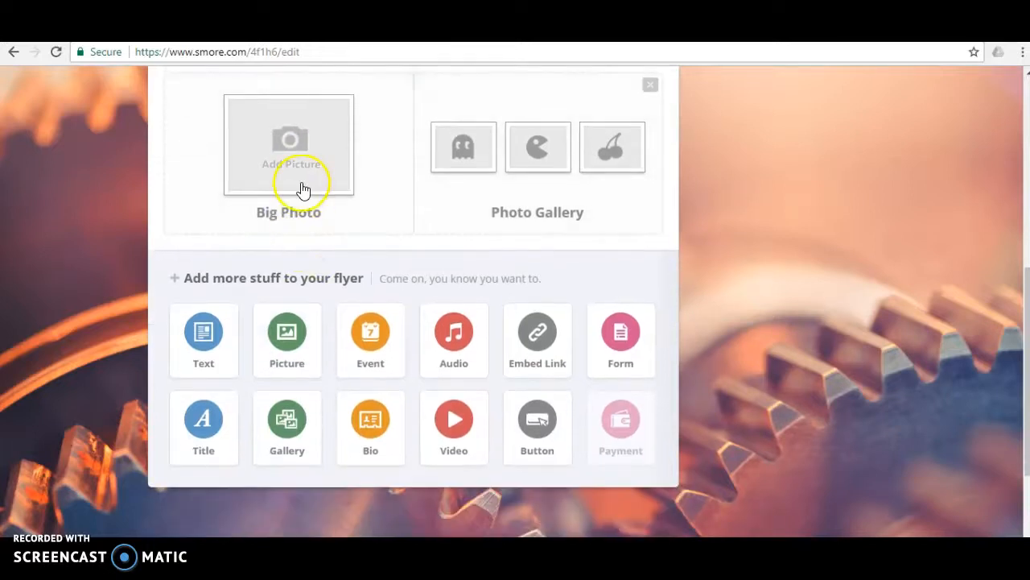
scroll(299, 189, down, 1)
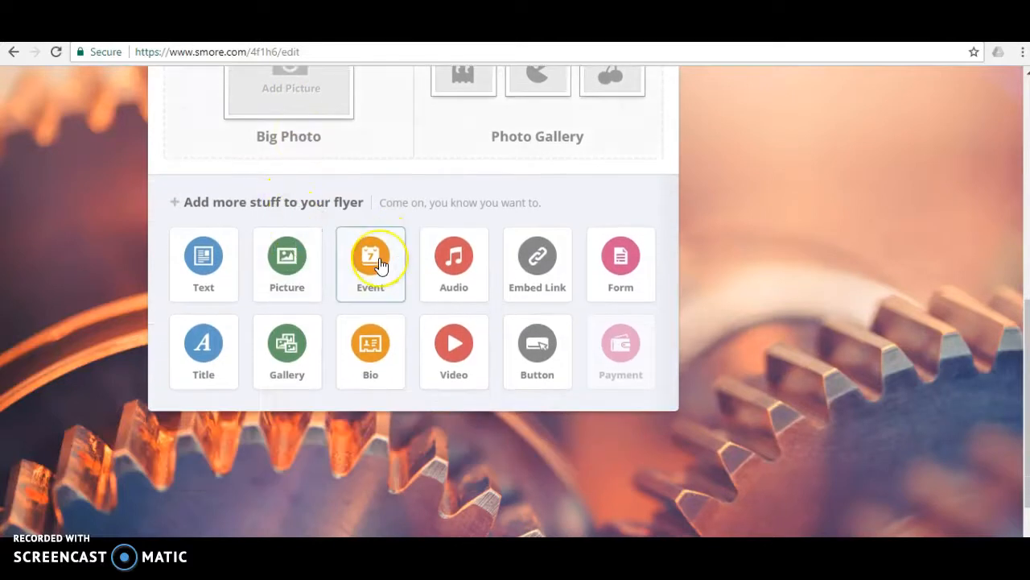
click(458, 261)
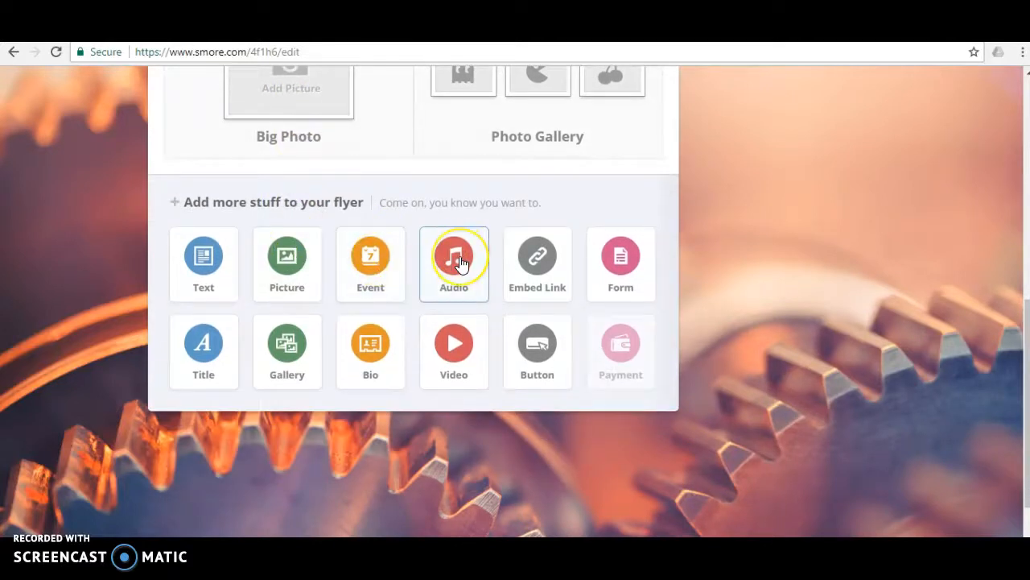
click(533, 268)
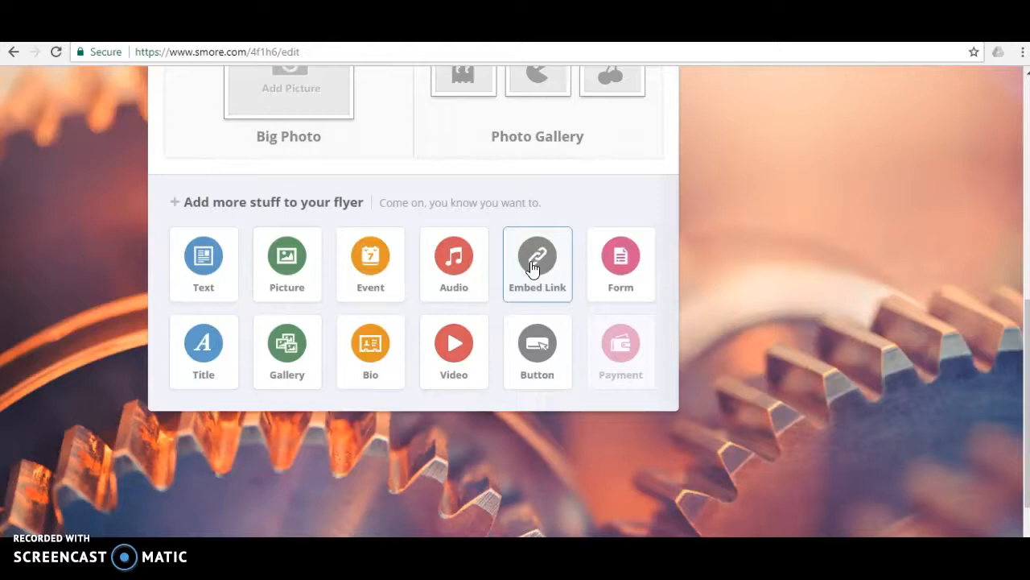
scroll(531, 268, up, 1)
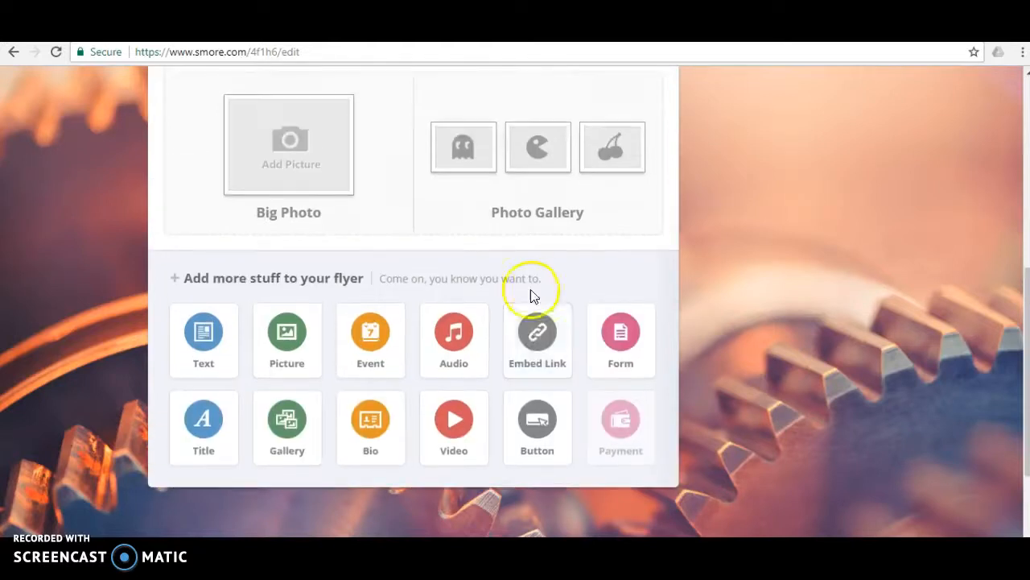
click(541, 355)
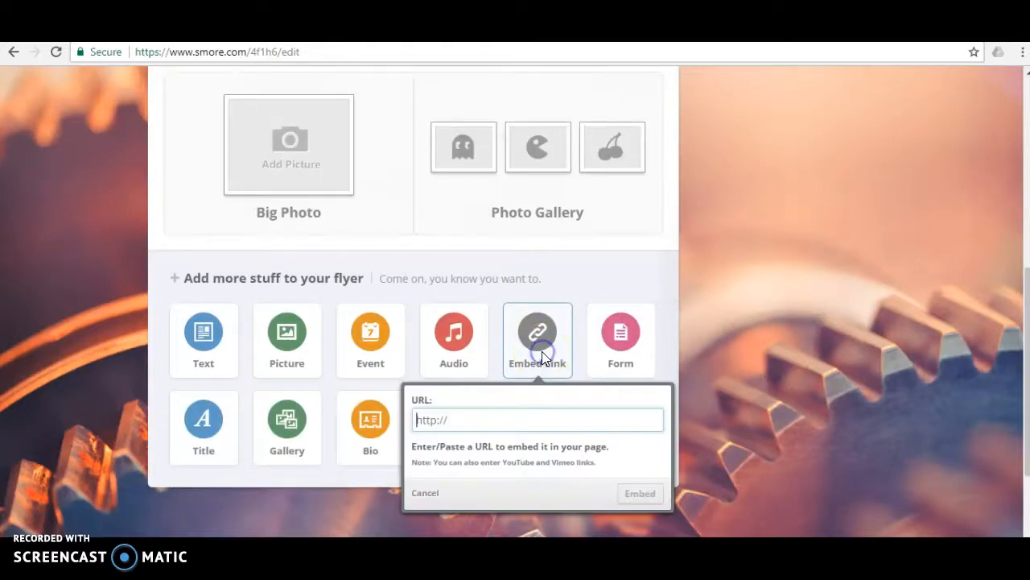
click(486, 417)
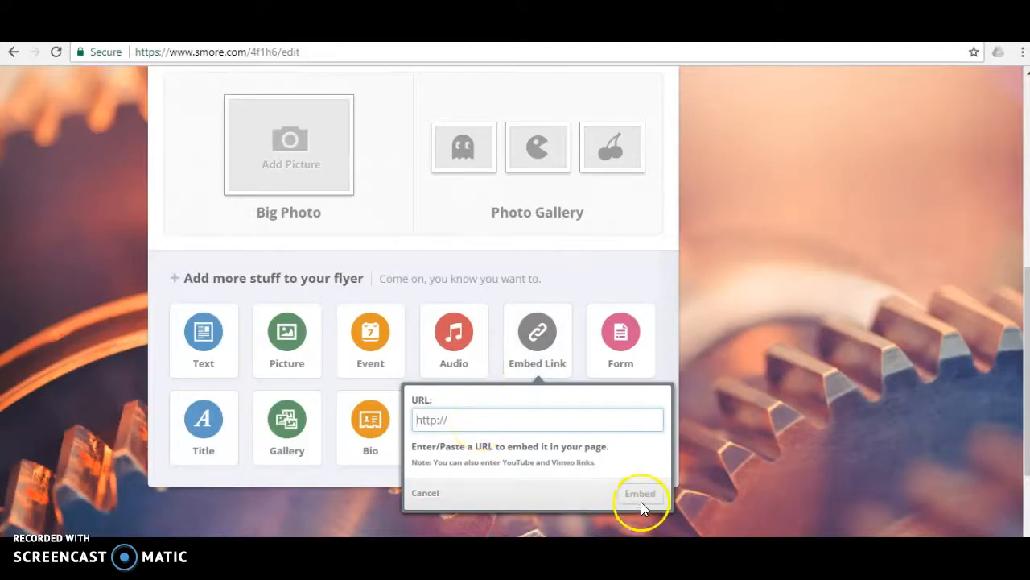
click(627, 347)
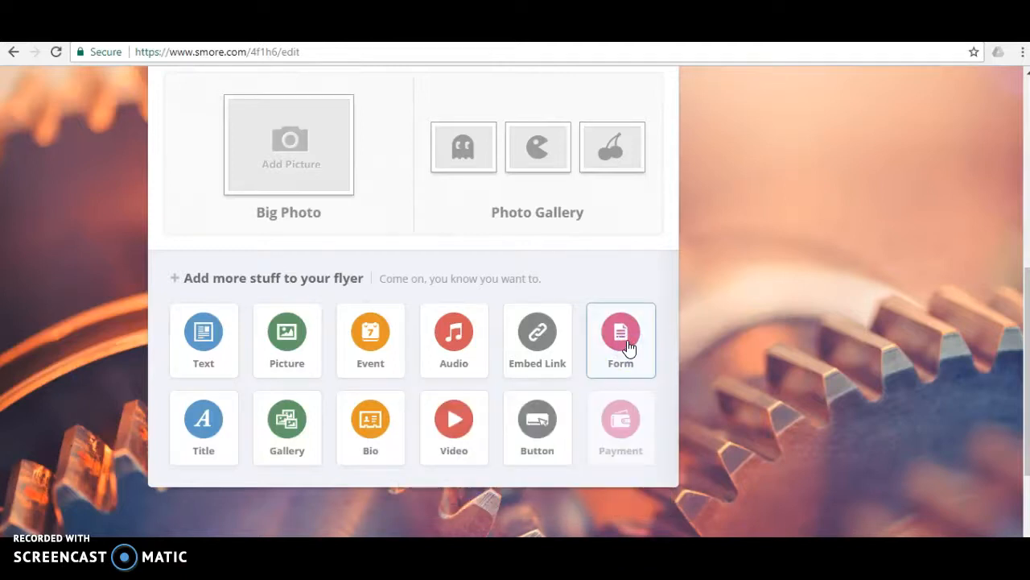
Step: Add a gallery block to the flyer below the picture block
scroll(628, 347, down, 1)
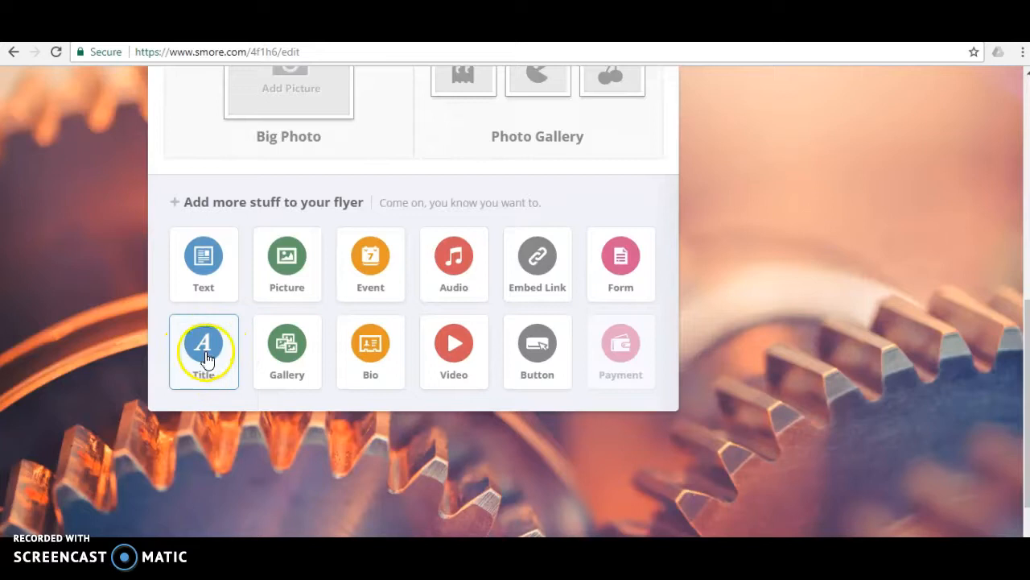
click(286, 354)
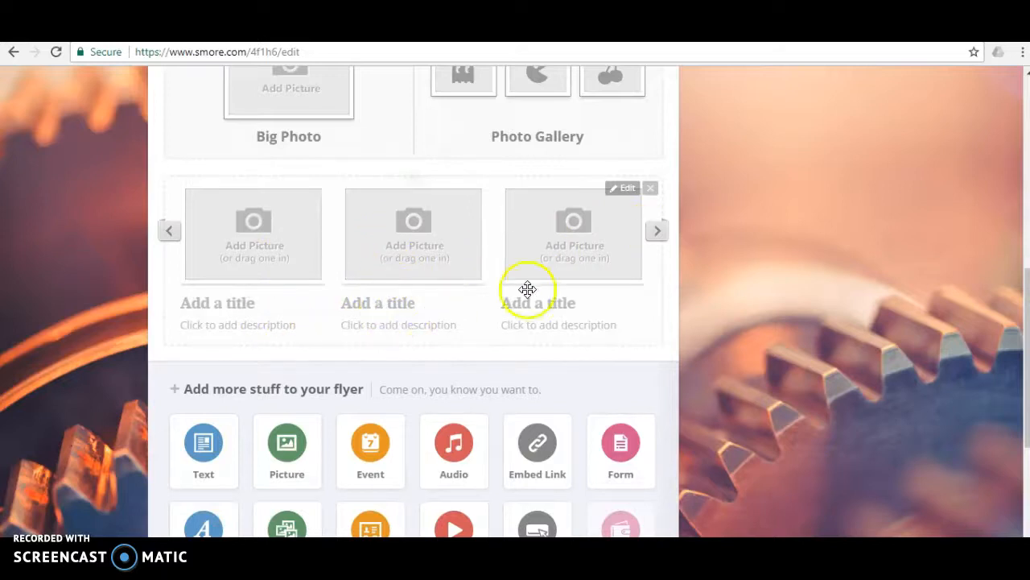
scroll(617, 269, down, 2)
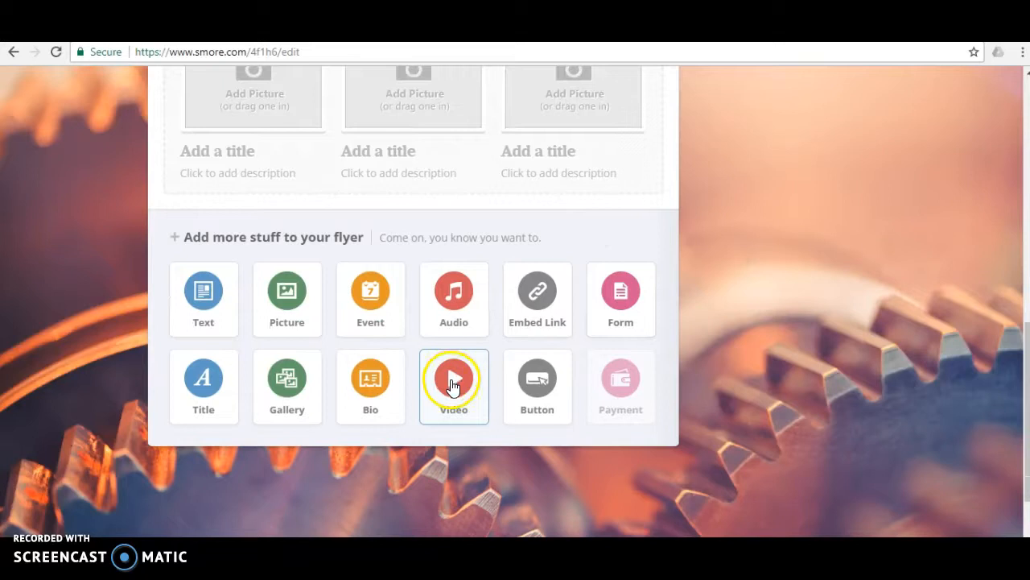
Step: Set the picture block to the Big Photo layout
scroll(536, 394, up, 4)
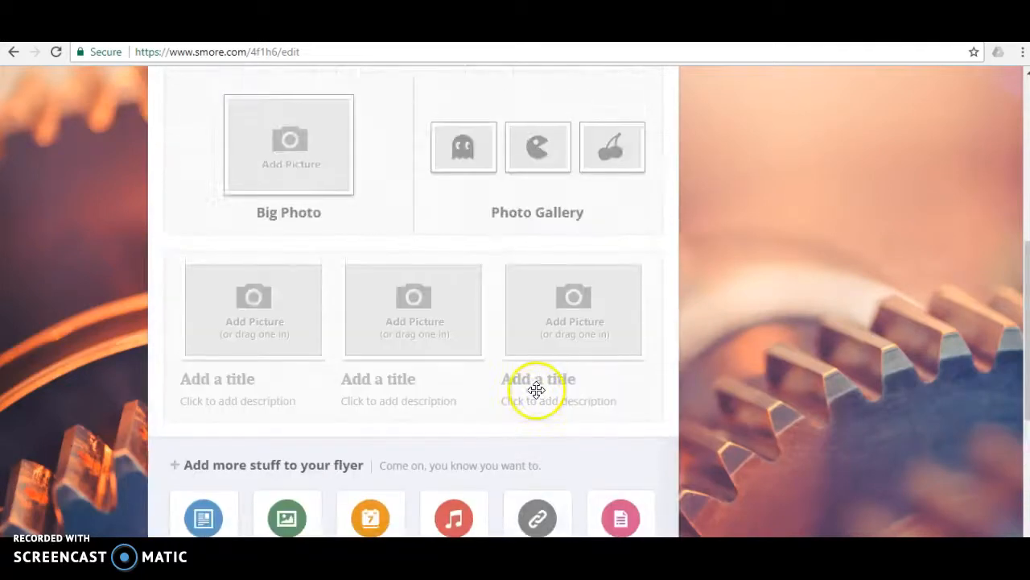
scroll(536, 391, up, 1)
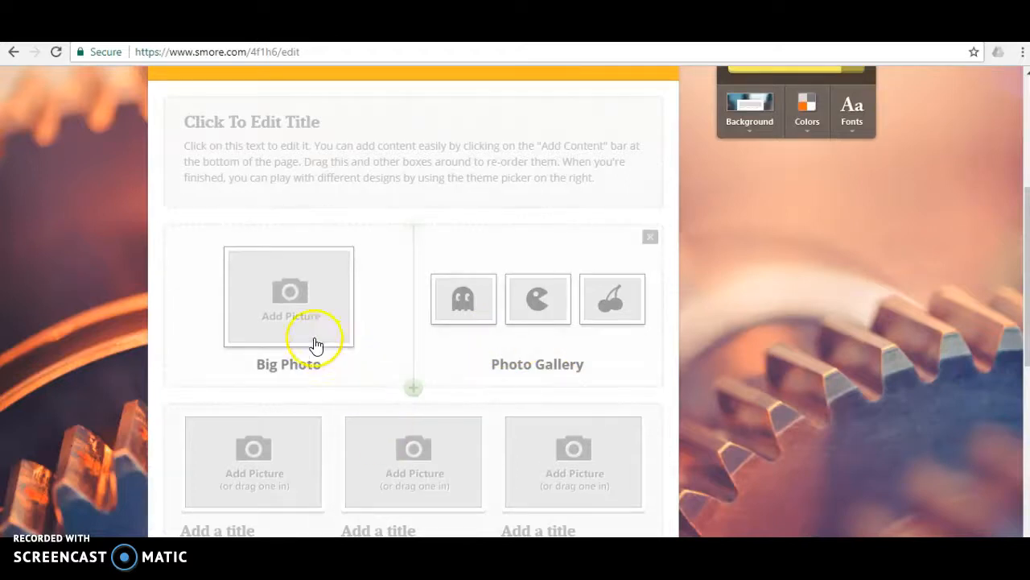
click(305, 314)
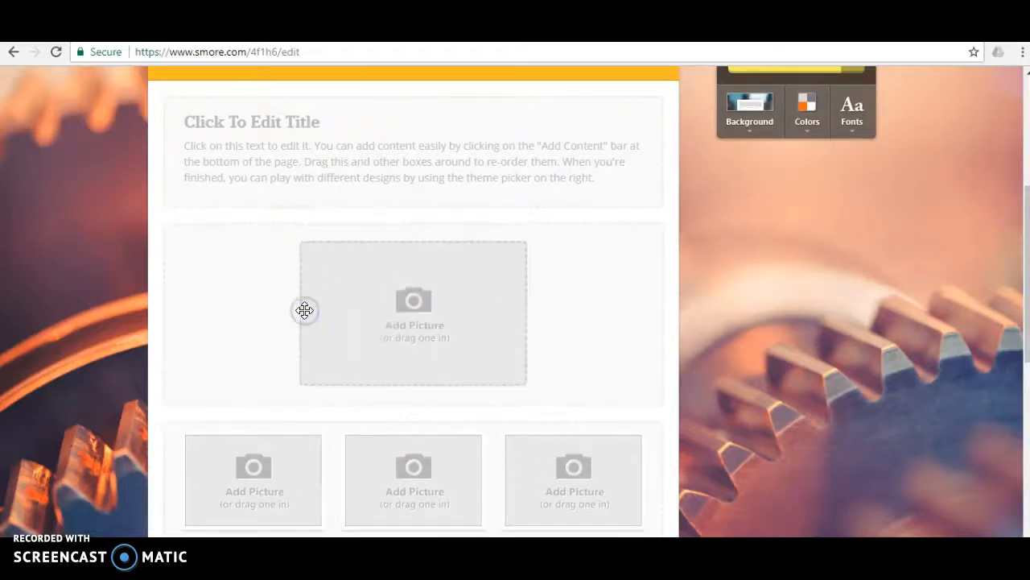
scroll(392, 315, down, 1)
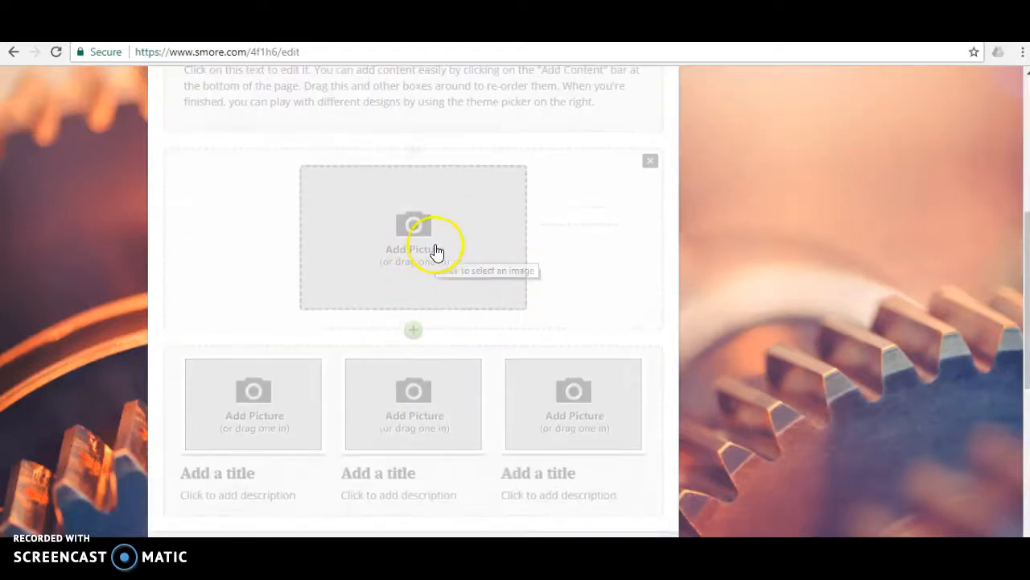
scroll(446, 276, down, 2)
scroll(448, 287, up, 4)
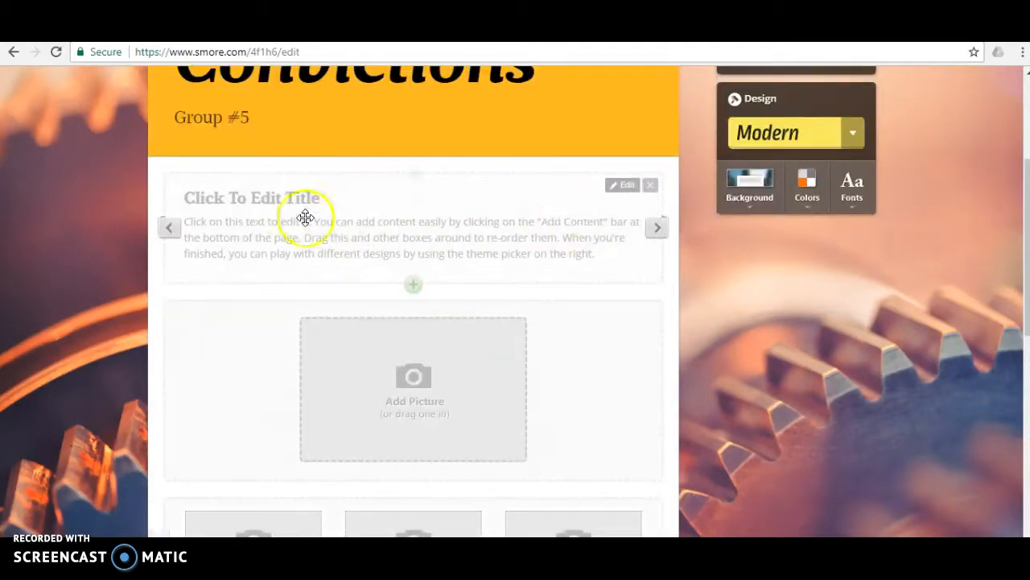
click(633, 190)
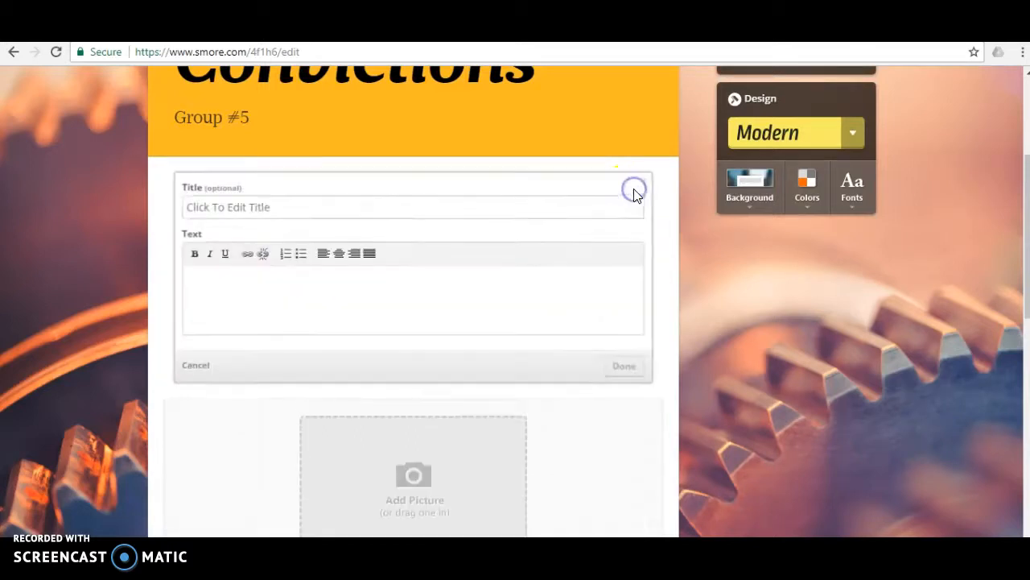
click(194, 366)
scroll(475, 322, up, 3)
scroll(476, 315, up, 1)
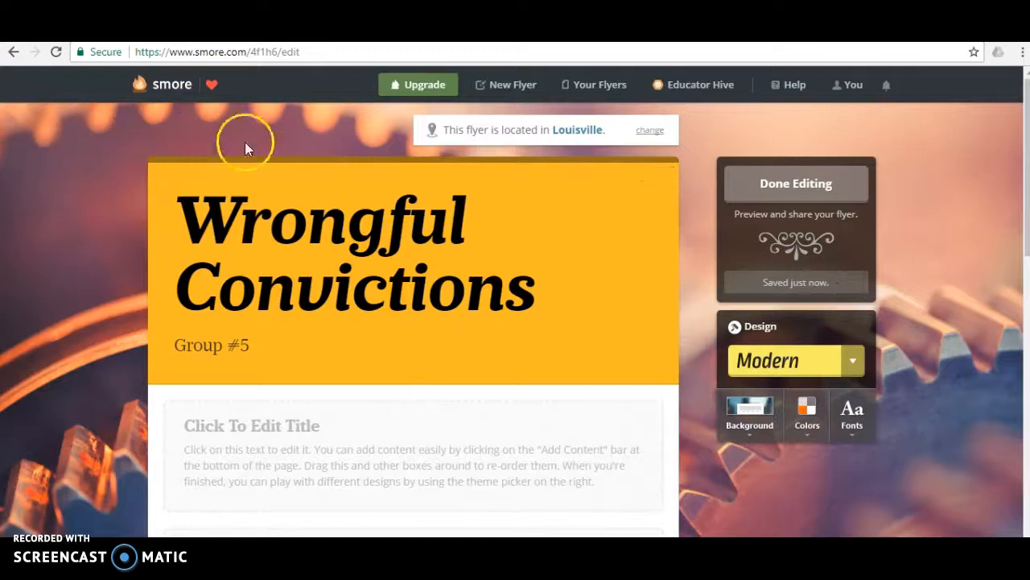
scroll(570, 258, down, 8)
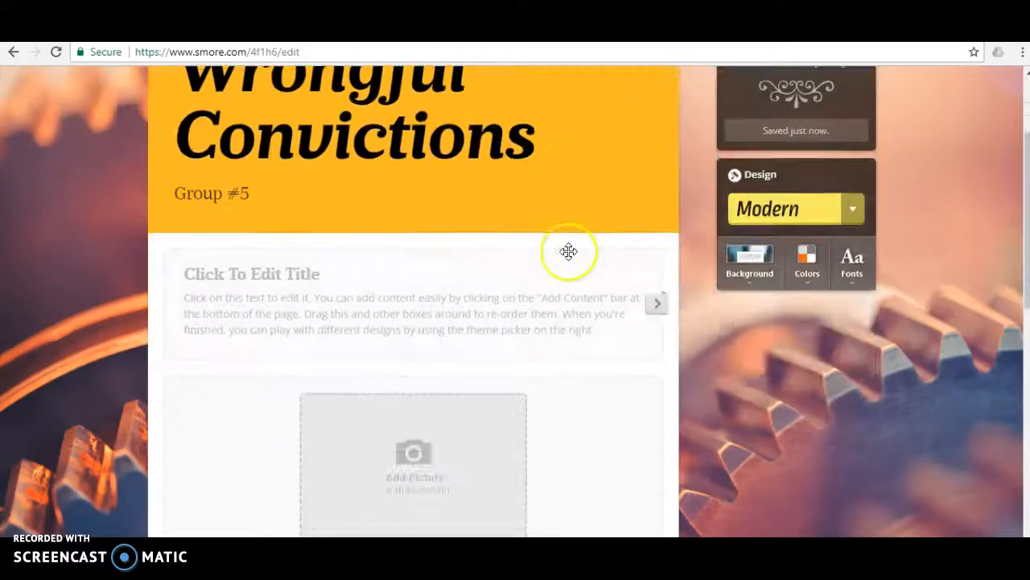
scroll(570, 255, down, 1)
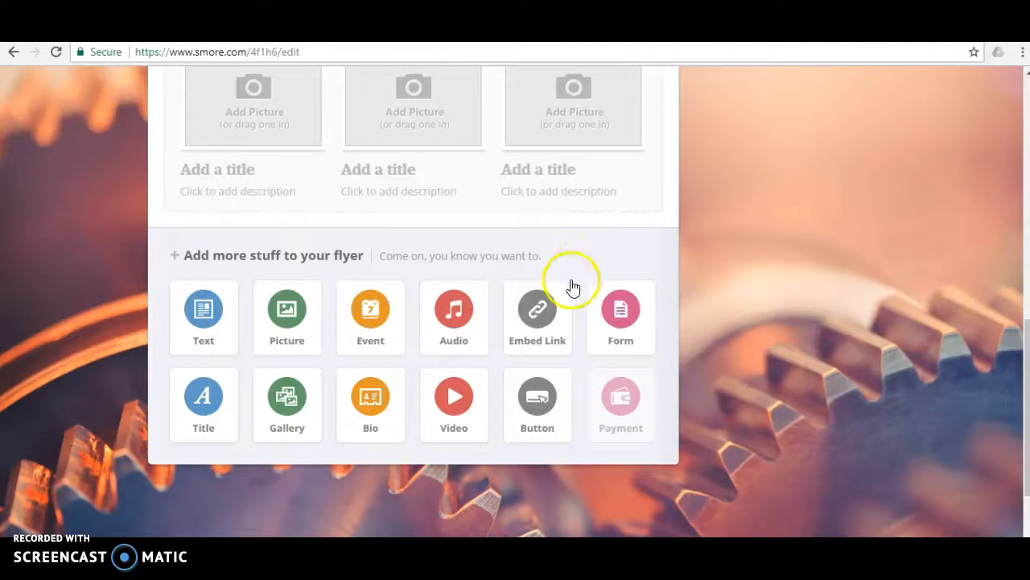
click(554, 311)
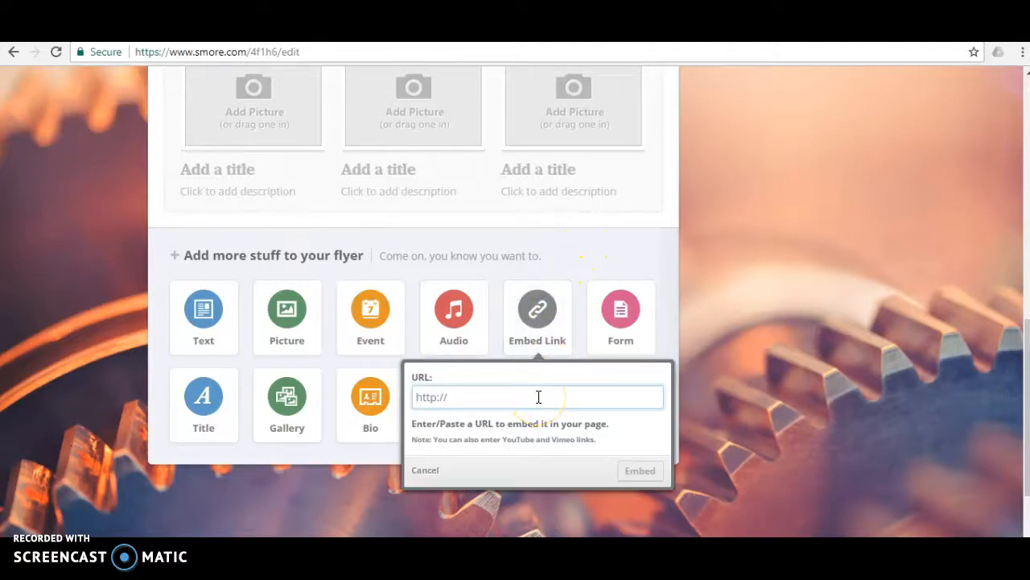
text(www.saintx.com)
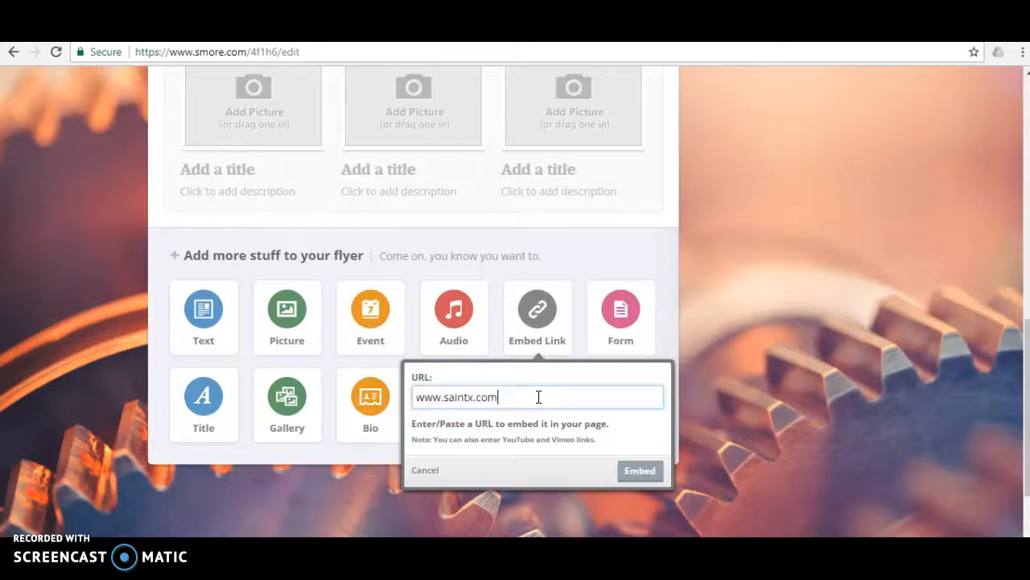
key(Return)
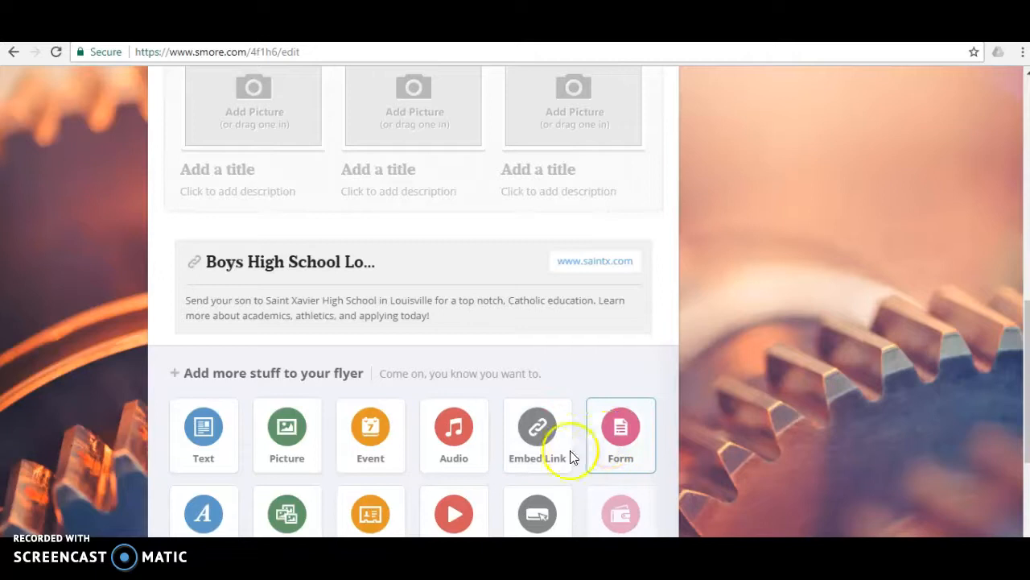
click(545, 455)
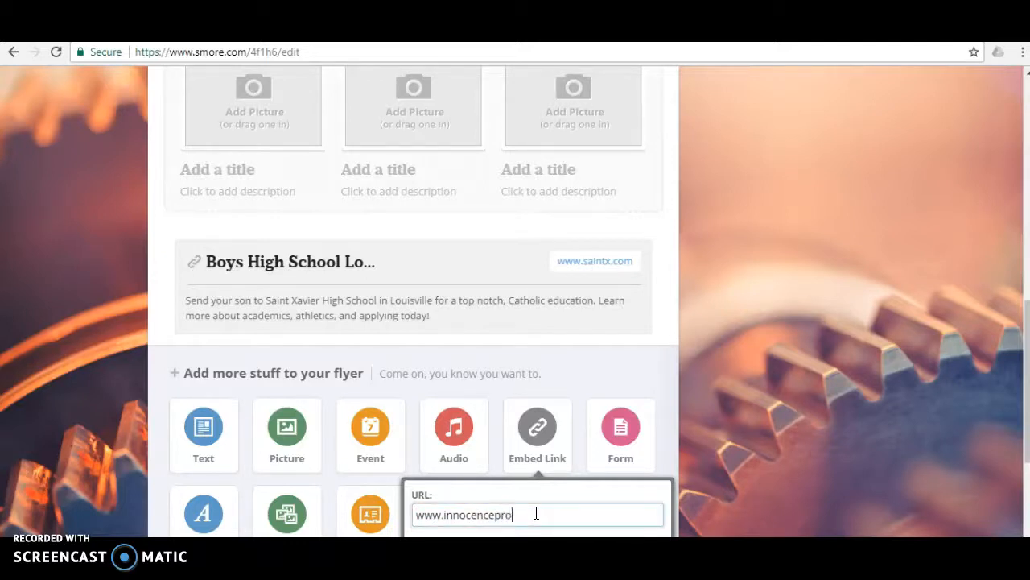
key(Return)
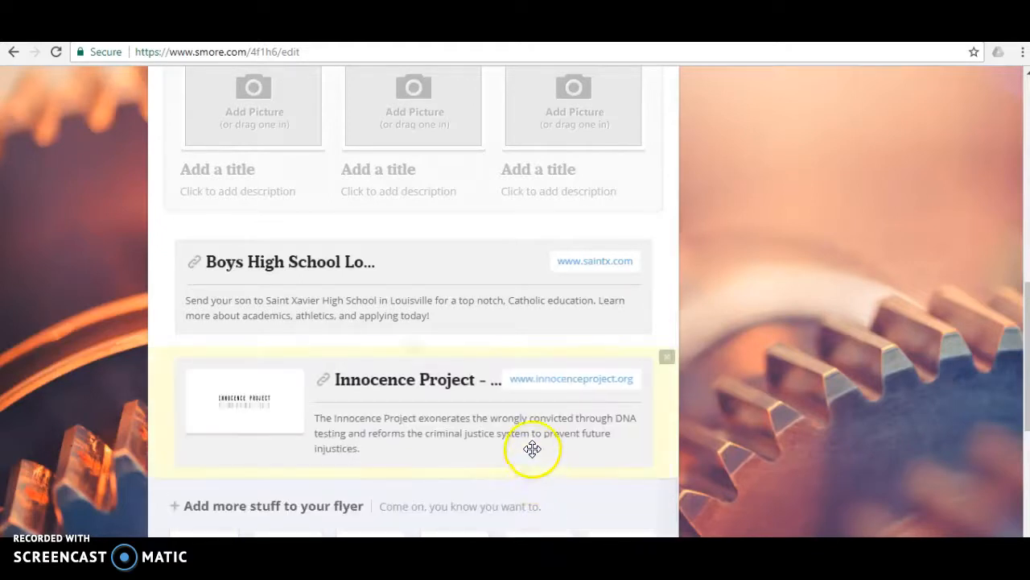
scroll(533, 448, down, 1)
scroll(537, 392, down, 1)
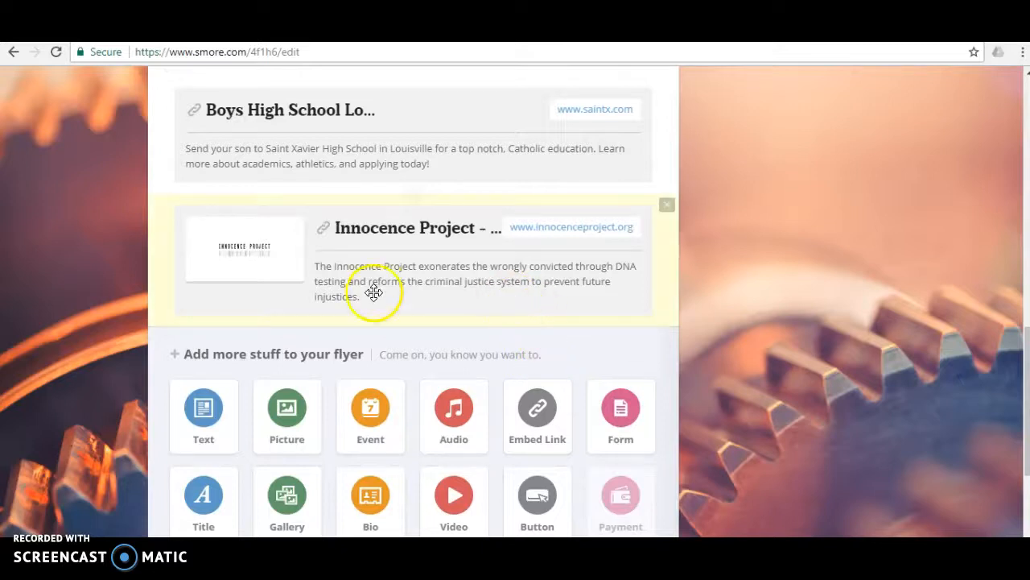
scroll(463, 347, up, 1)
scroll(469, 351, up, 8)
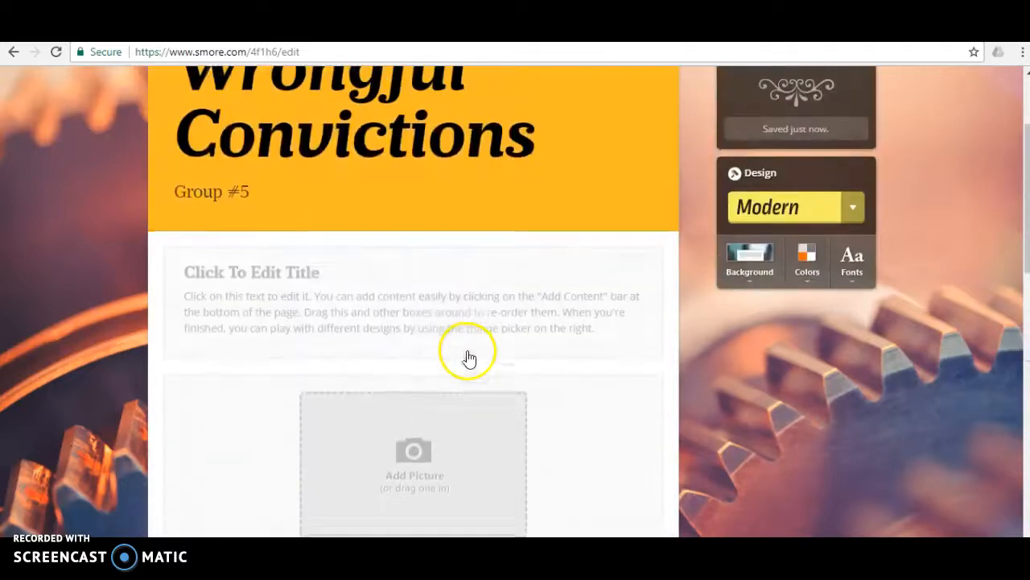
scroll(467, 356, down, 3)
scroll(467, 382, down, 4)
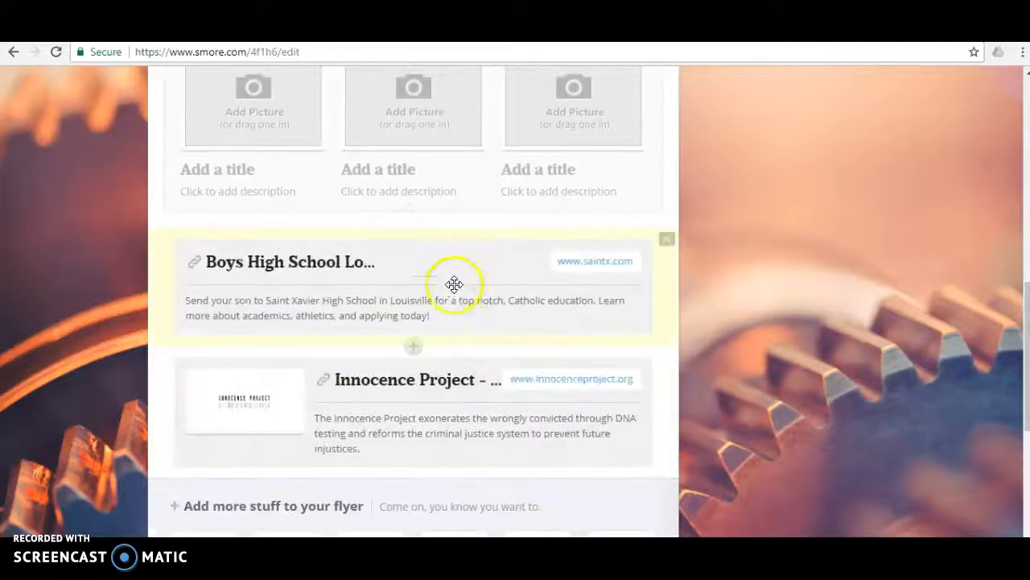
drag(457, 263, 507, 202)
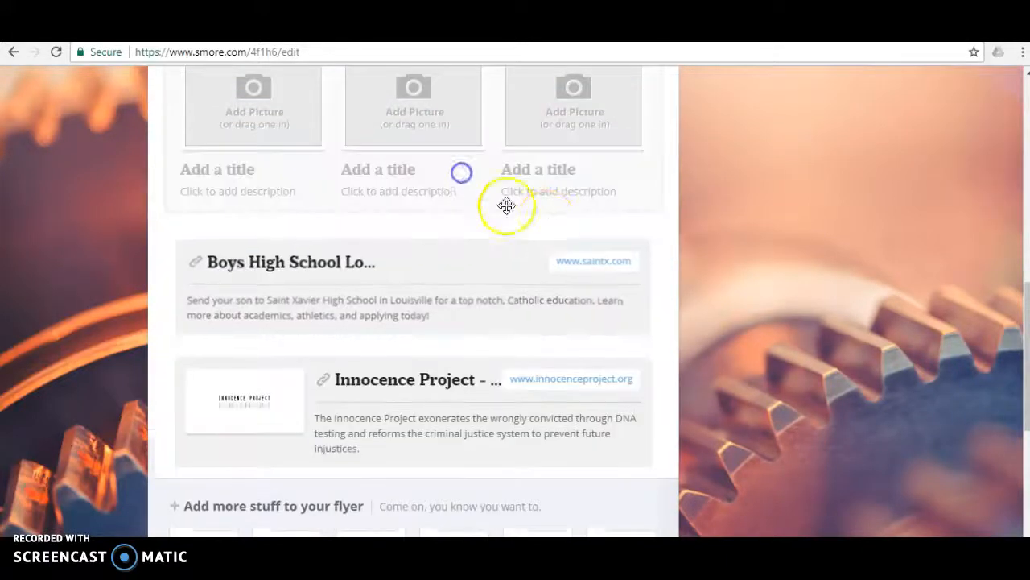
scroll(543, 223, down, 2)
drag(443, 255, 407, 95)
Step: Review the flyer's content from the title header down to the embedded links and the available content types
scroll(636, 239, down, 2)
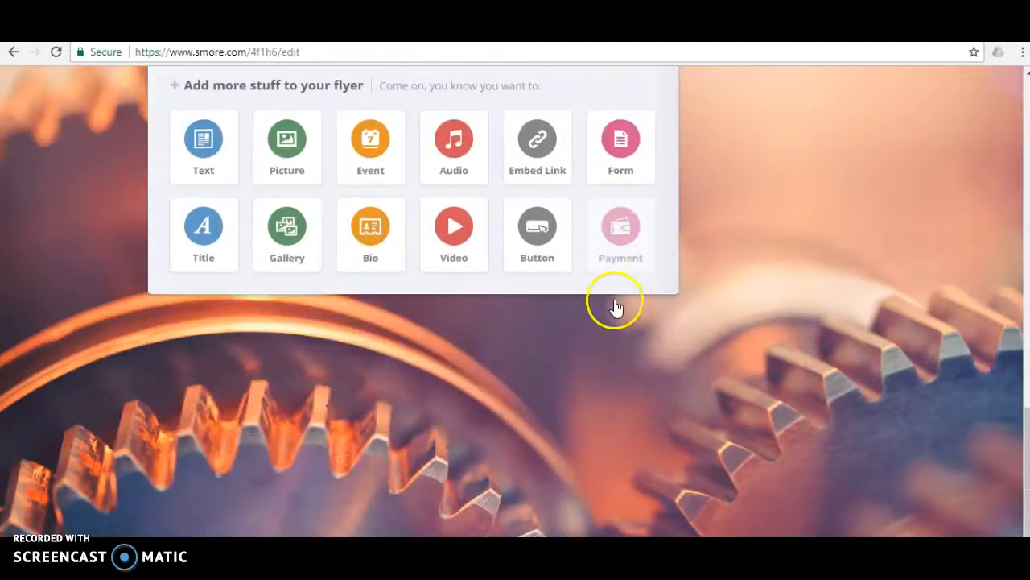
scroll(650, 256, up, 8)
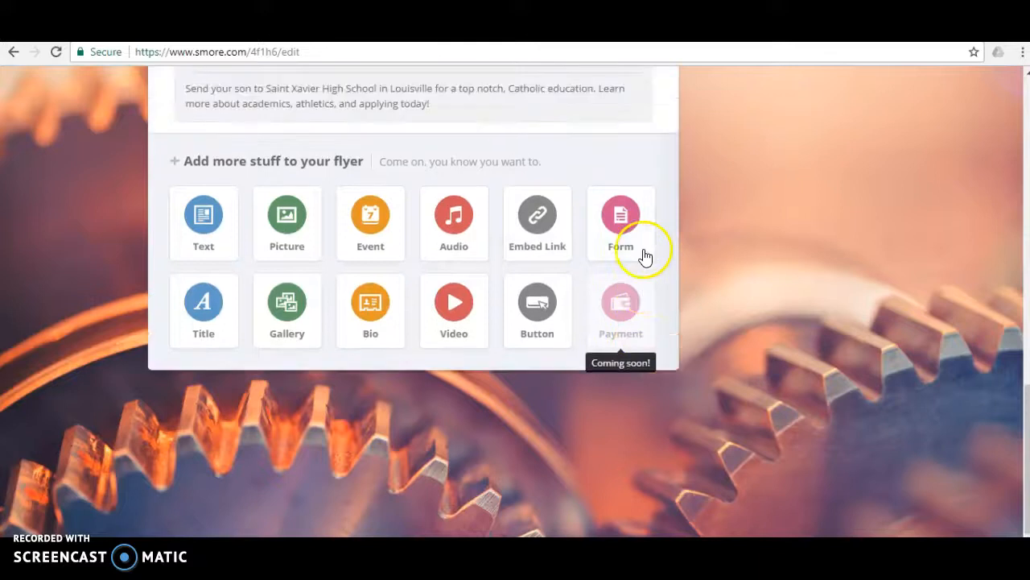
scroll(644, 254, up, 3)
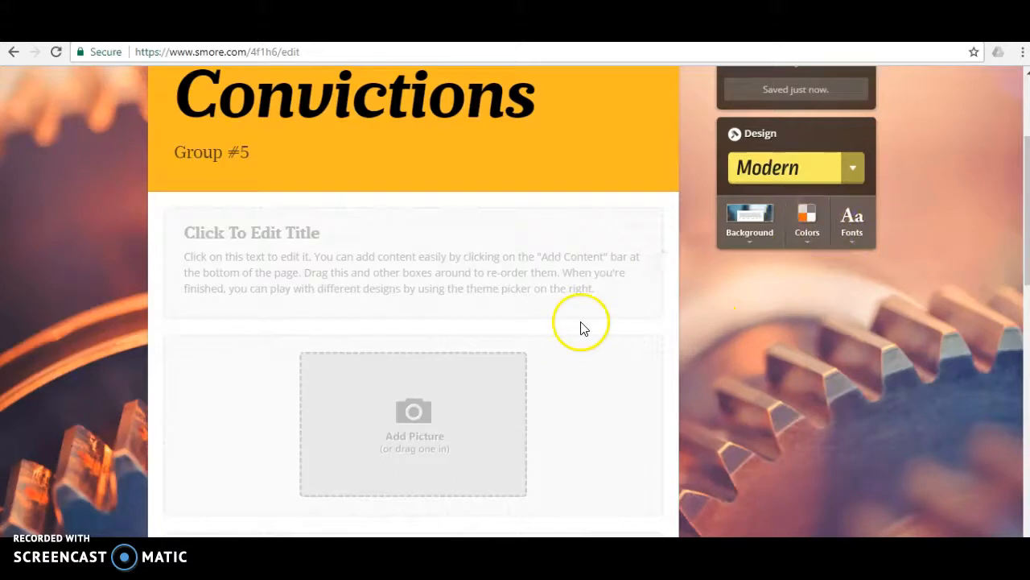
scroll(582, 330, up, 2)
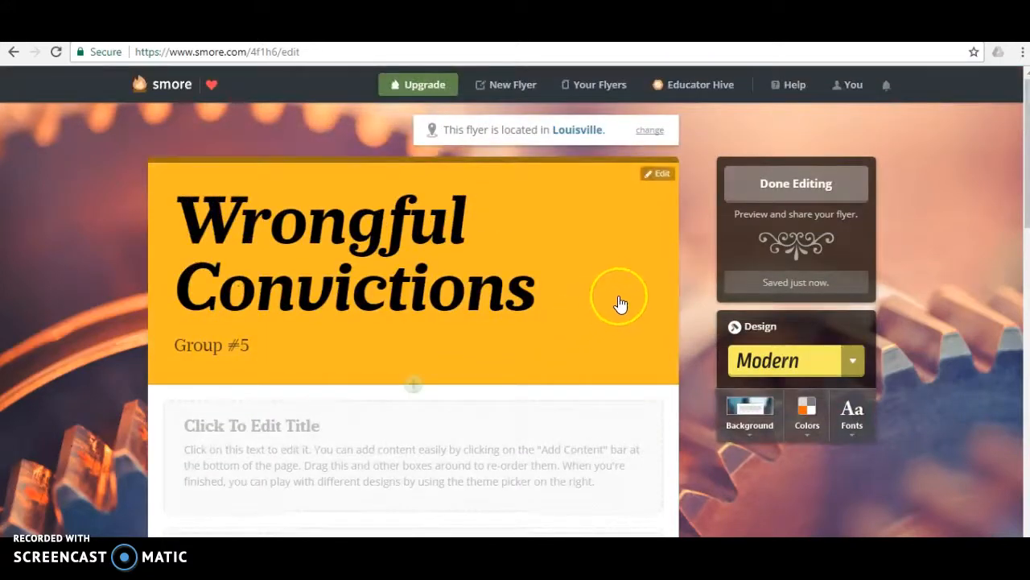
scroll(573, 322, down, 3)
scroll(564, 324, down, 6)
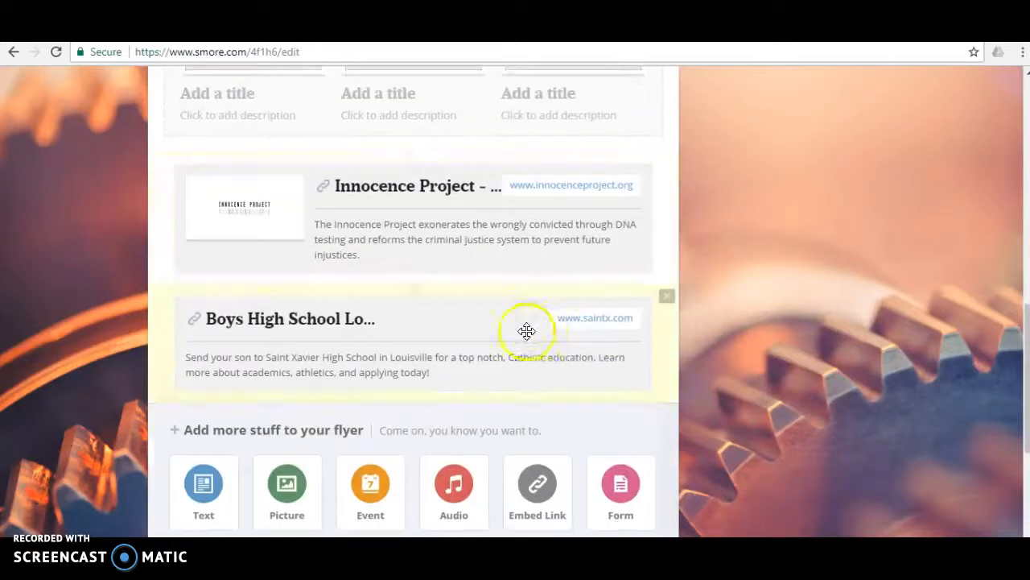
scroll(524, 329, down, 2)
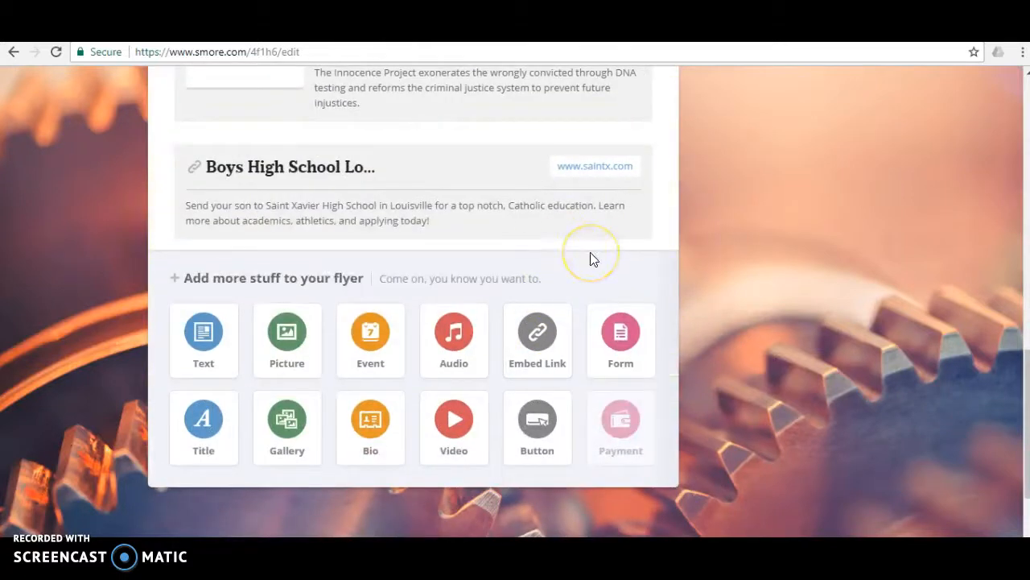
Step: Open the profile page that lists all of the account's flyers
scroll(591, 261, up, 10)
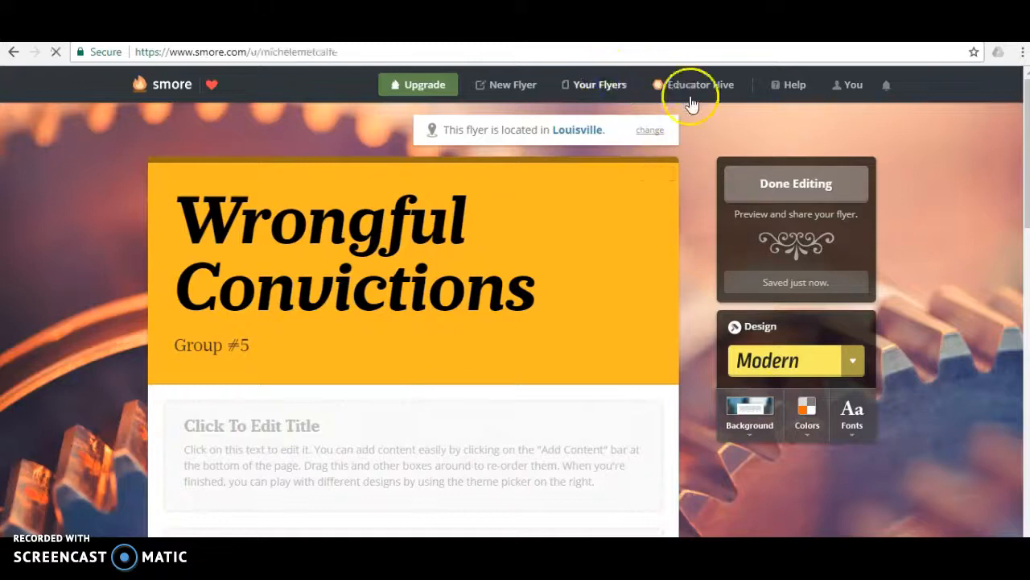
scroll(616, 233, down, 1)
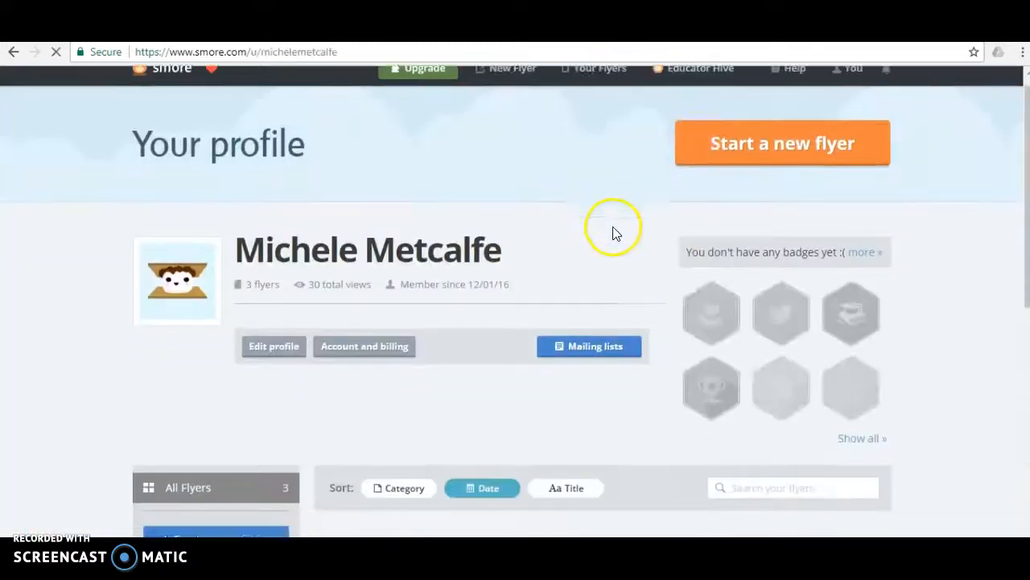
Step: Open the June 2017 flyer "Instagram for Educators" for editing from the flyers list
scroll(611, 231, down, 5)
scroll(450, 299, down, 3)
click(447, 331)
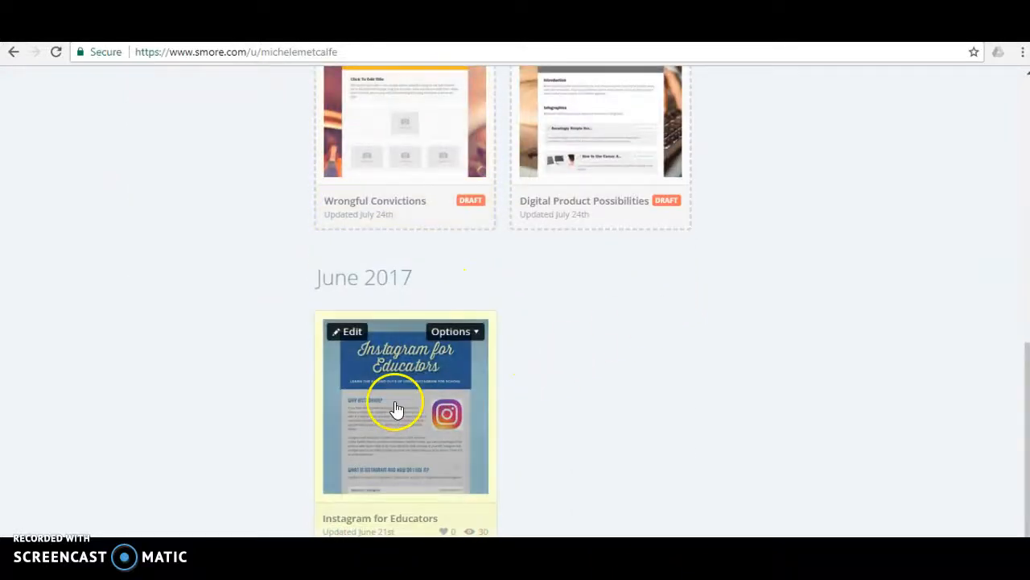
click(352, 331)
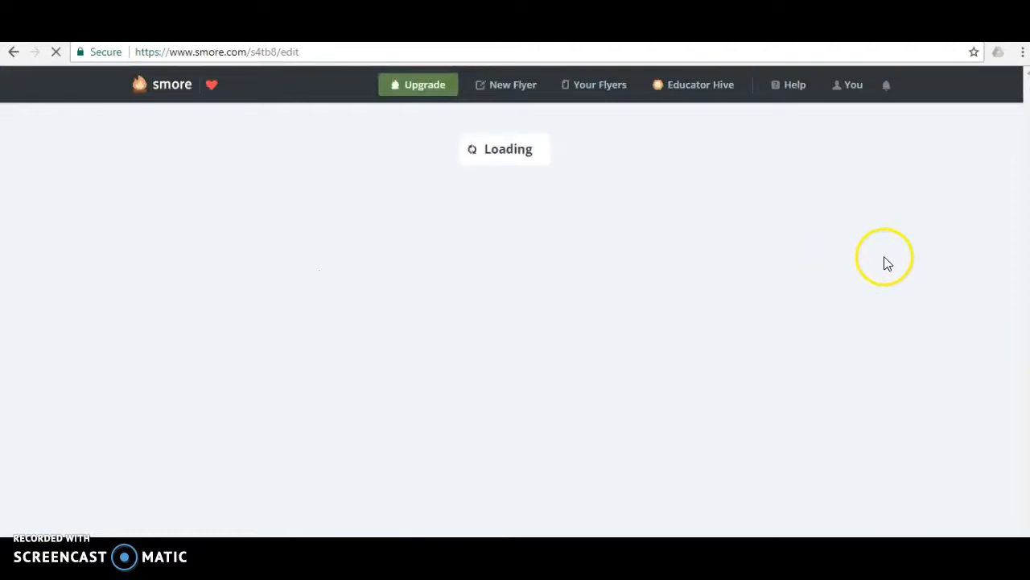
Step: Examine how the Instagram for Educators flyer combines its title header, text sections, embedded links, video and captioned picture galleries
scroll(667, 262, down, 1)
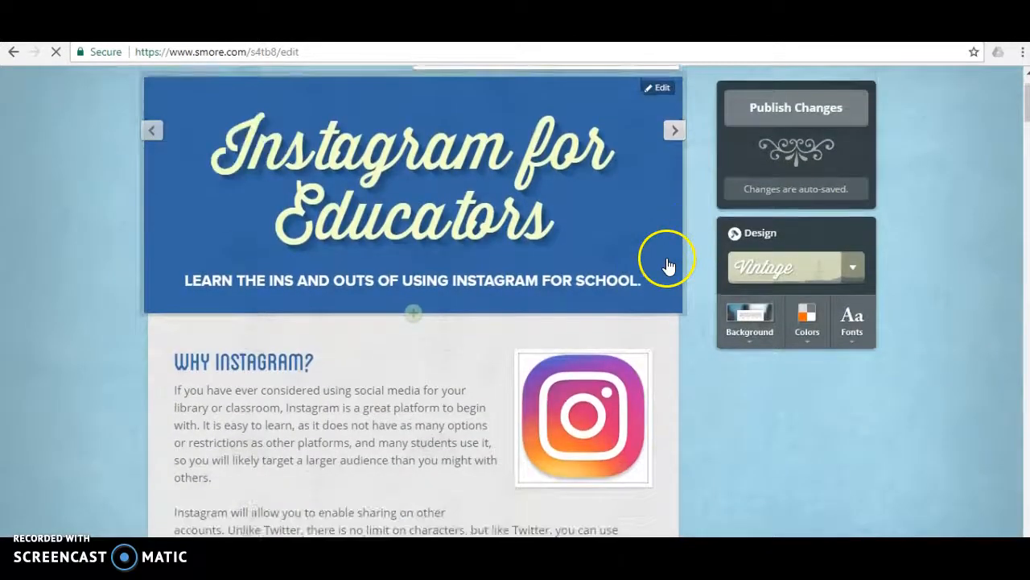
scroll(667, 262, down, 2)
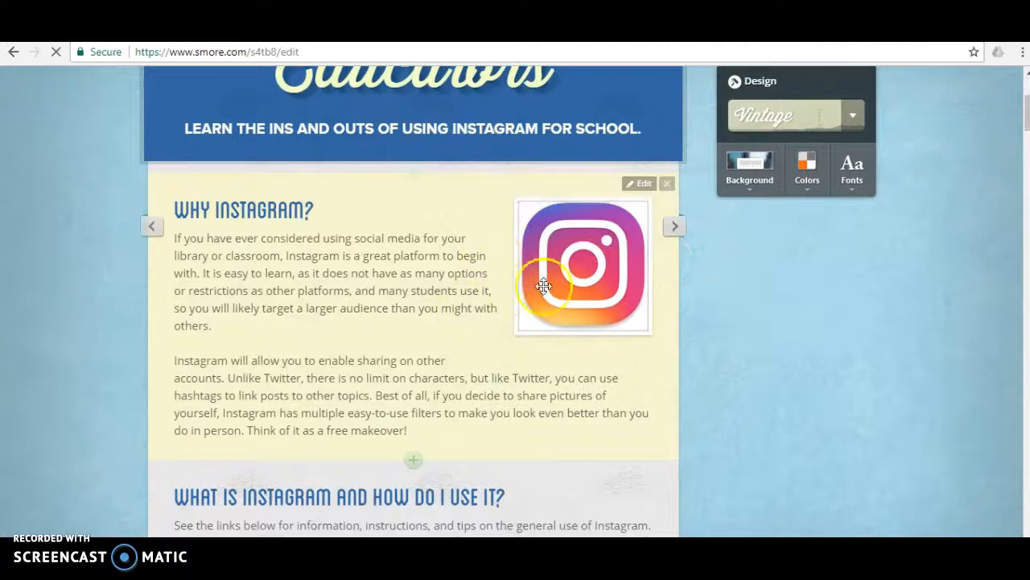
scroll(593, 389, down, 4)
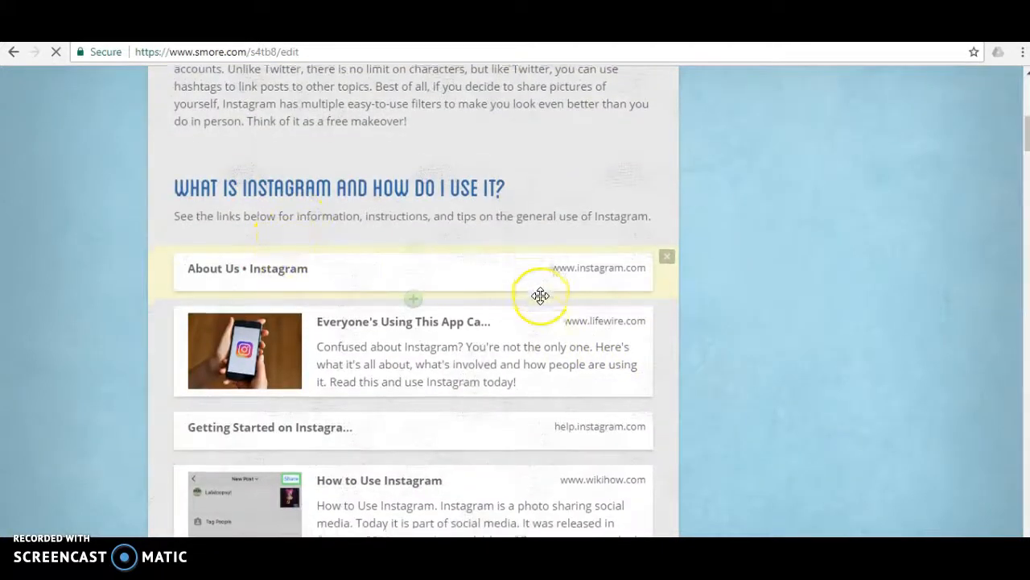
scroll(538, 295, down, 3)
scroll(540, 295, down, 9)
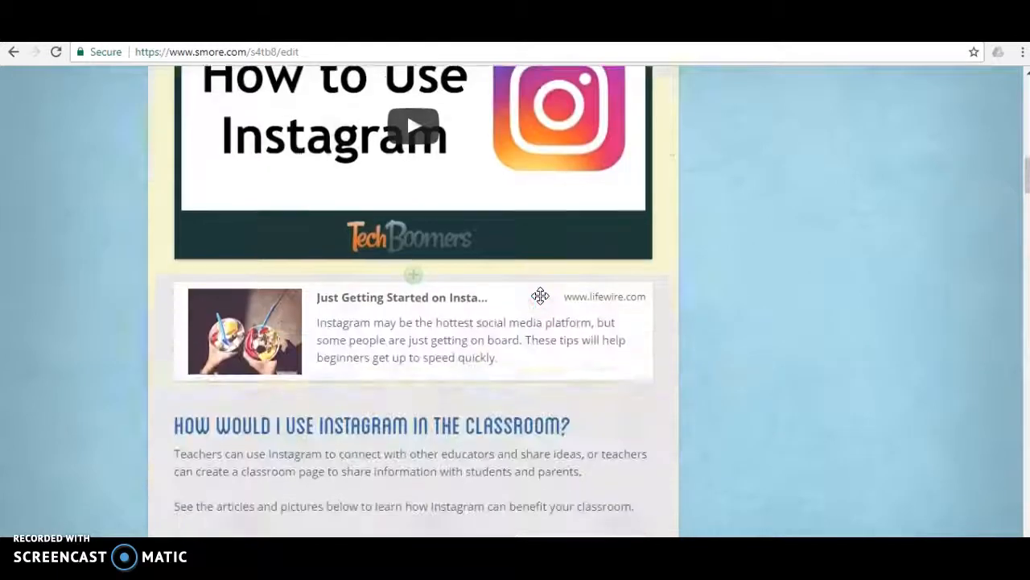
scroll(539, 295, down, 8)
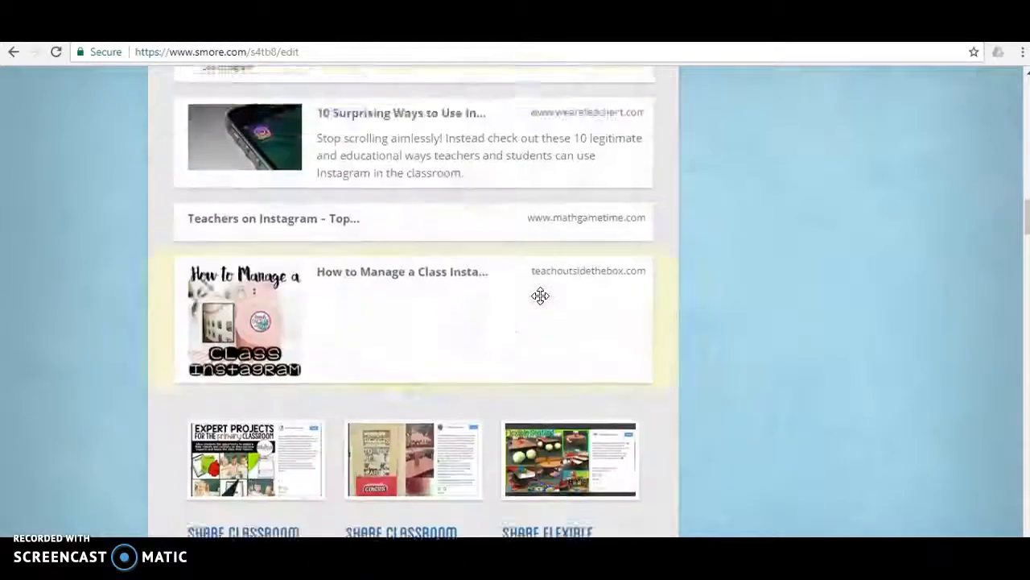
click(343, 234)
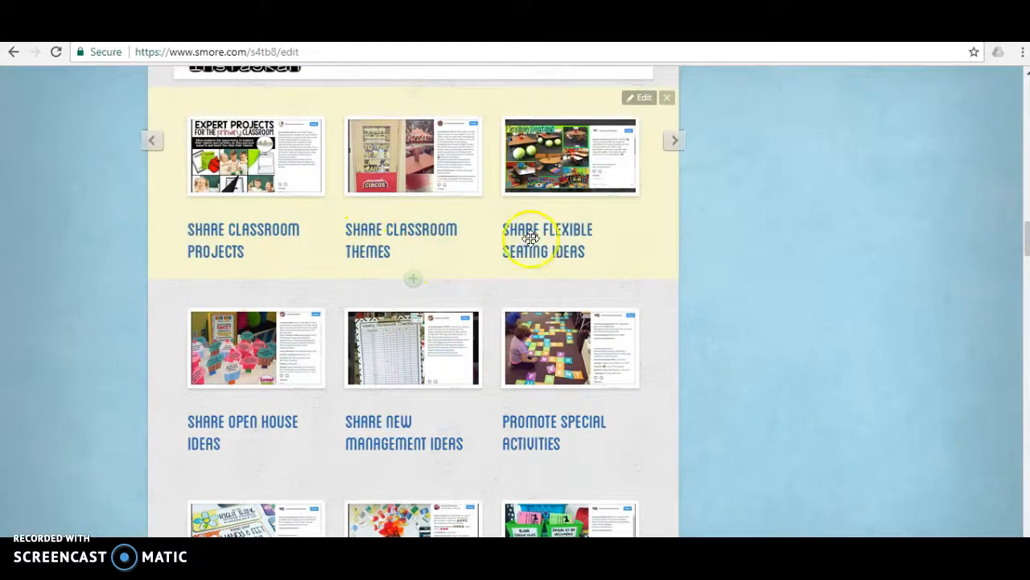
scroll(511, 421, down, 8)
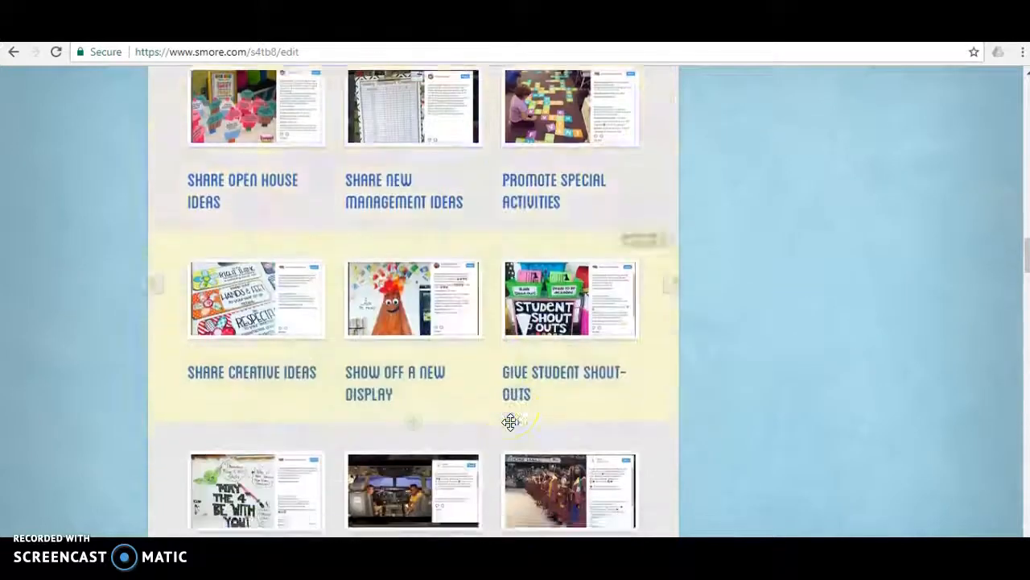
scroll(510, 421, down, 6)
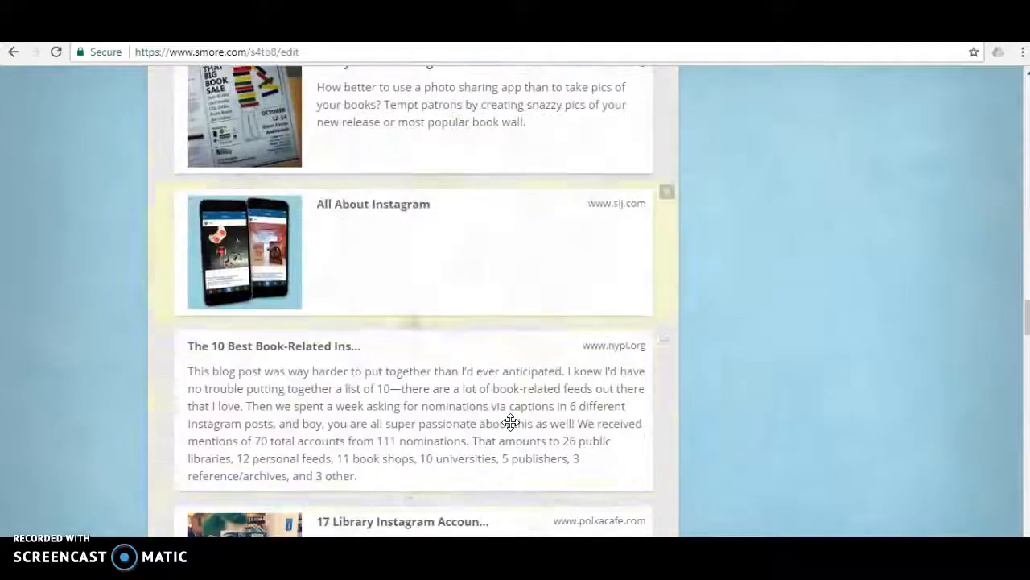
scroll(511, 421, down, 4)
scroll(511, 421, down, 5)
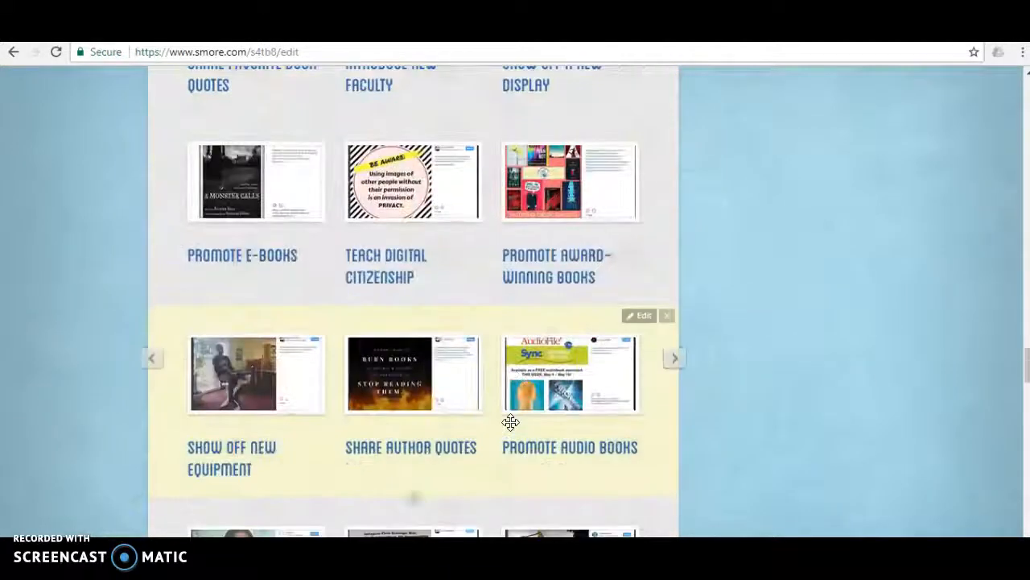
scroll(511, 421, down, 3)
scroll(510, 421, up, 20)
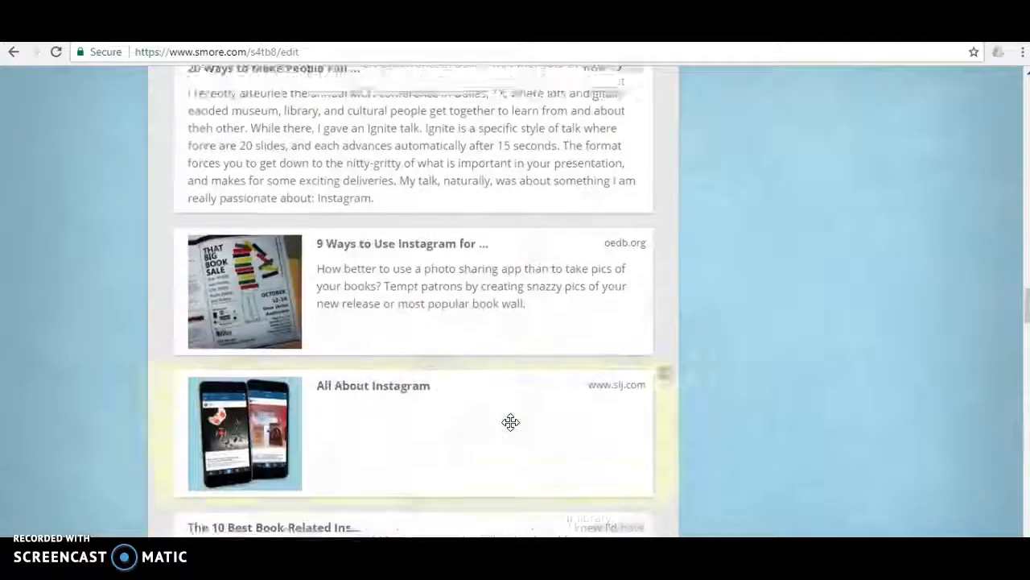
scroll(510, 421, up, 15)
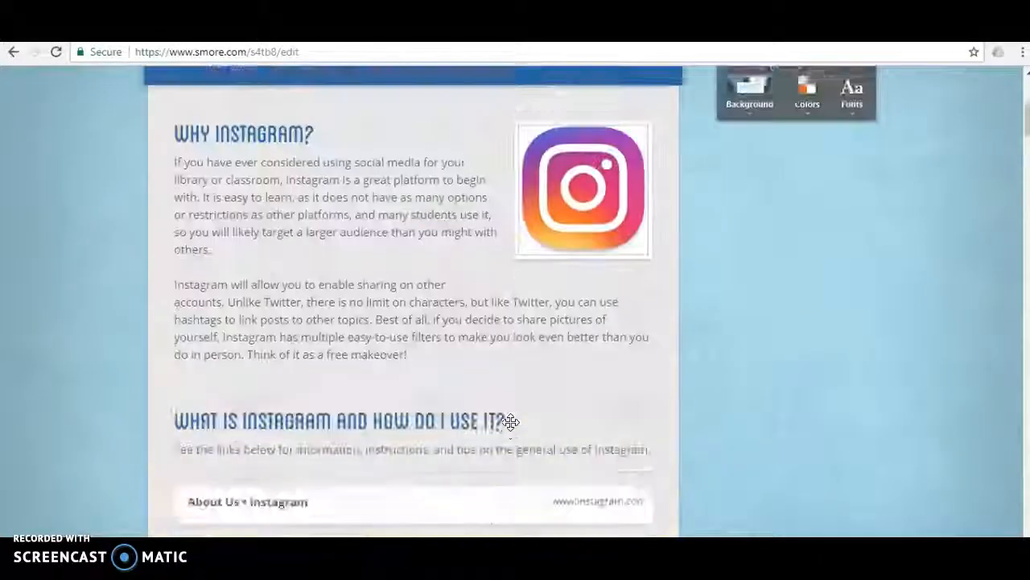